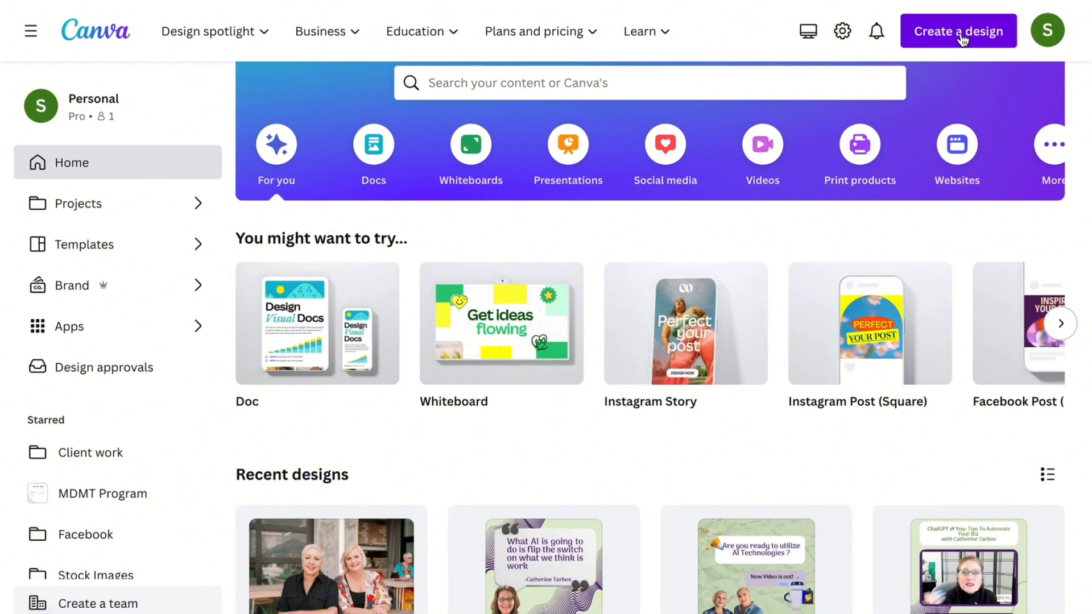
Step: Create a Facebook Post (Landscape) design and apply the beige boho template reading "It's a good day to have a good day"
left_click(960, 47)
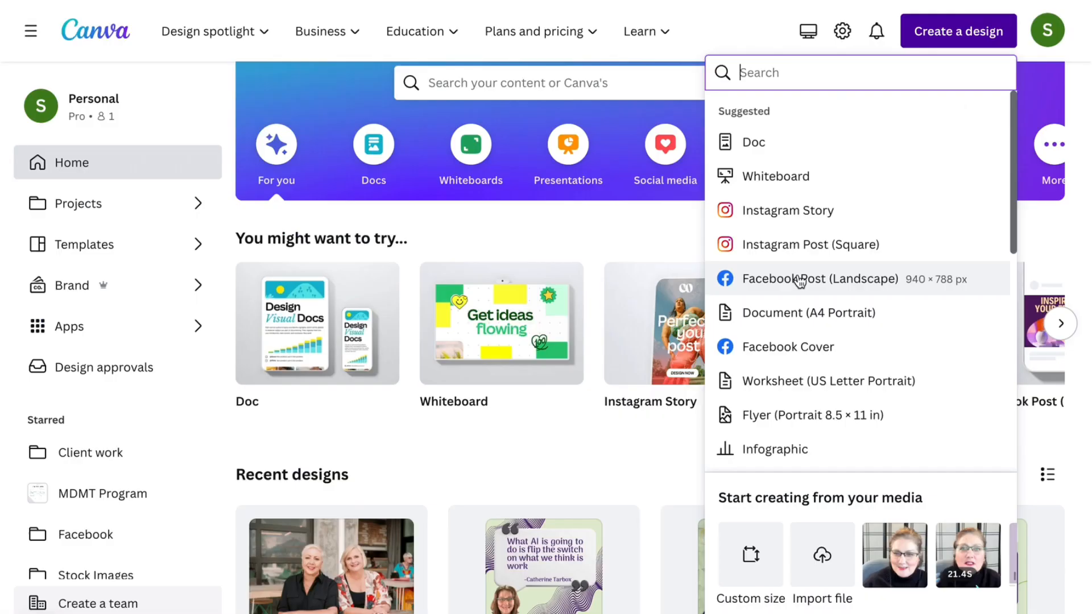
left_click(536, 521)
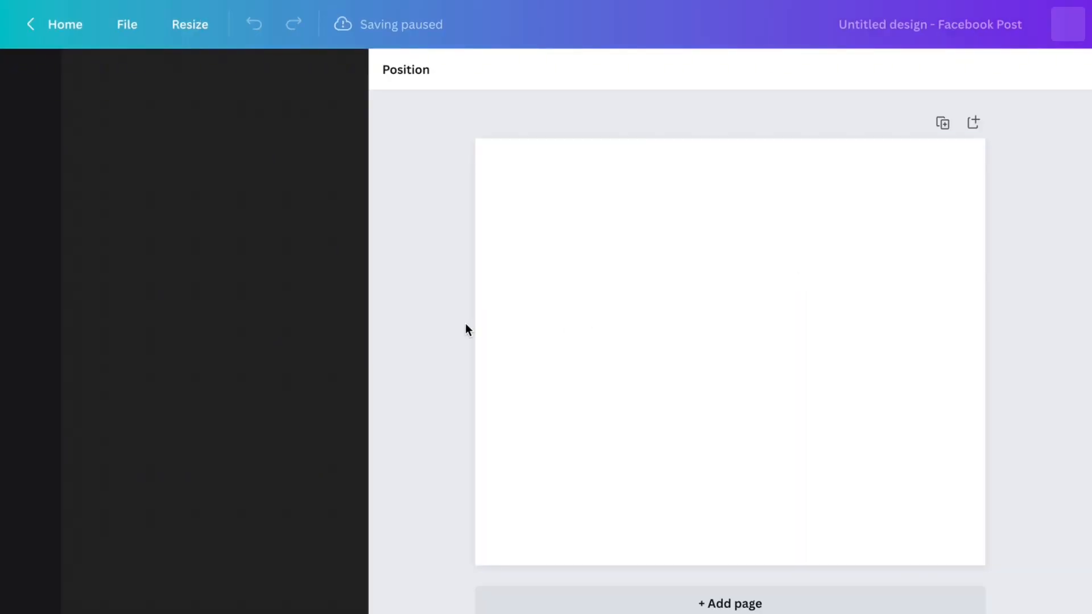
scroll(206, 389, "down", 5)
scroll(206, 388, "down", 10)
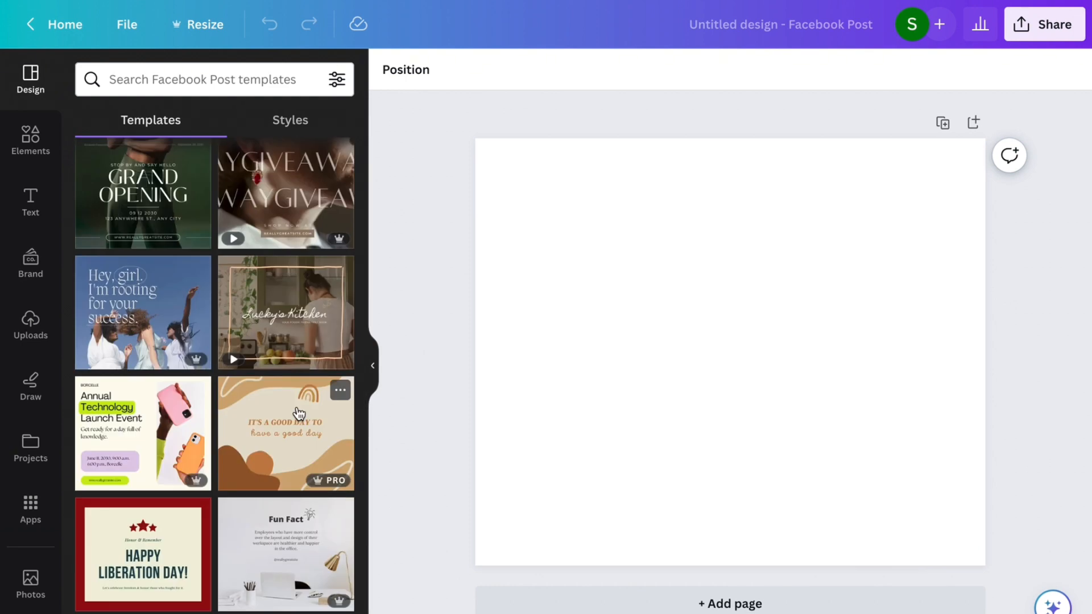
left_click(297, 409)
Step: Delete the dark brown blob and the orange circle from the lower part of the template
left_click(496, 357)
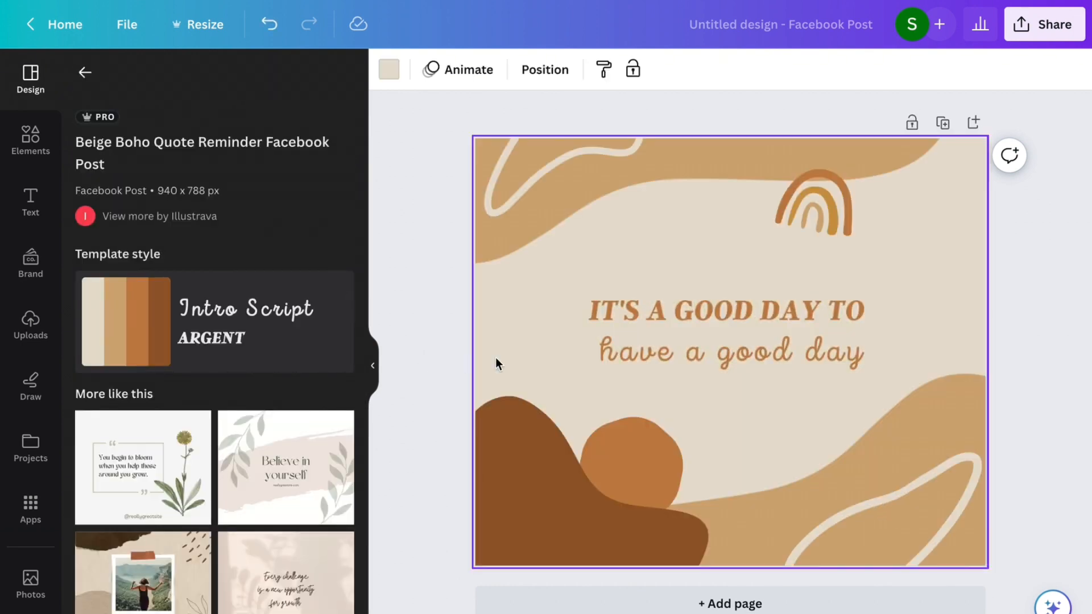
left_click(507, 430)
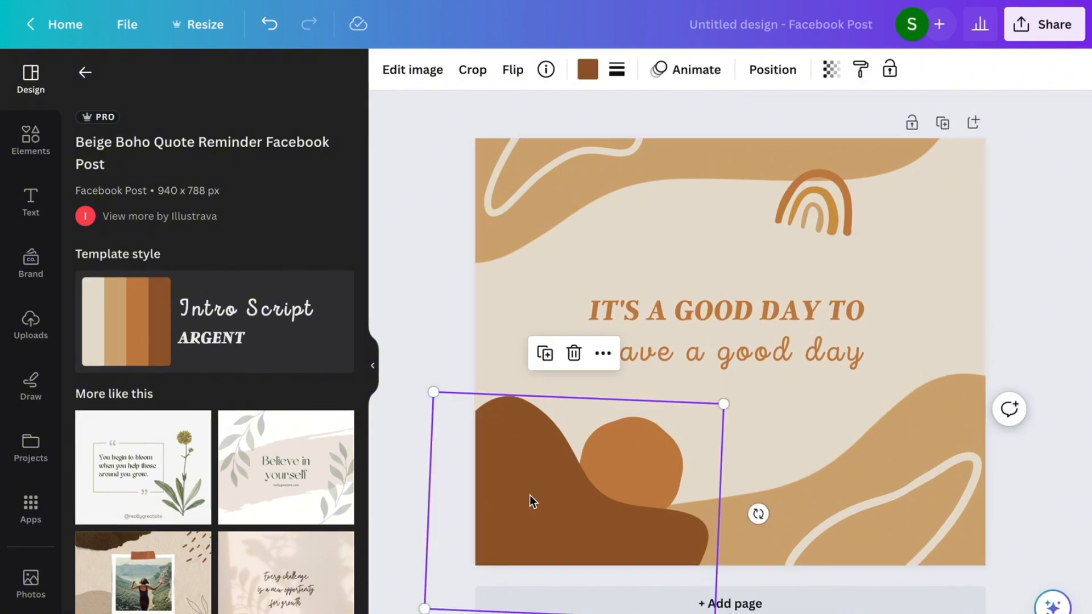
key("Delete")
left_click(640, 470)
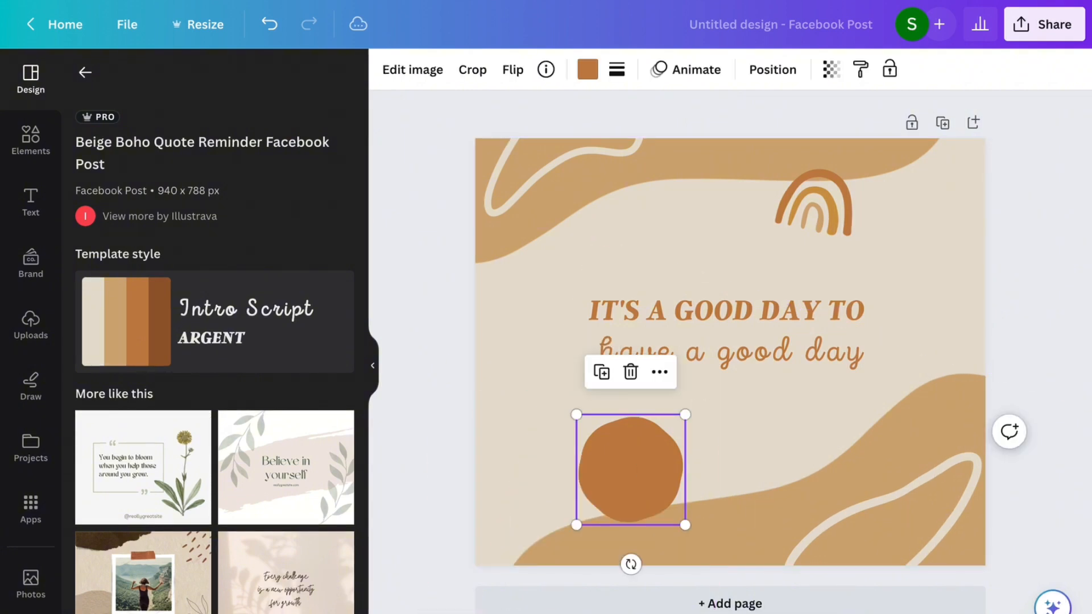
key("Delete")
left_click(652, 339)
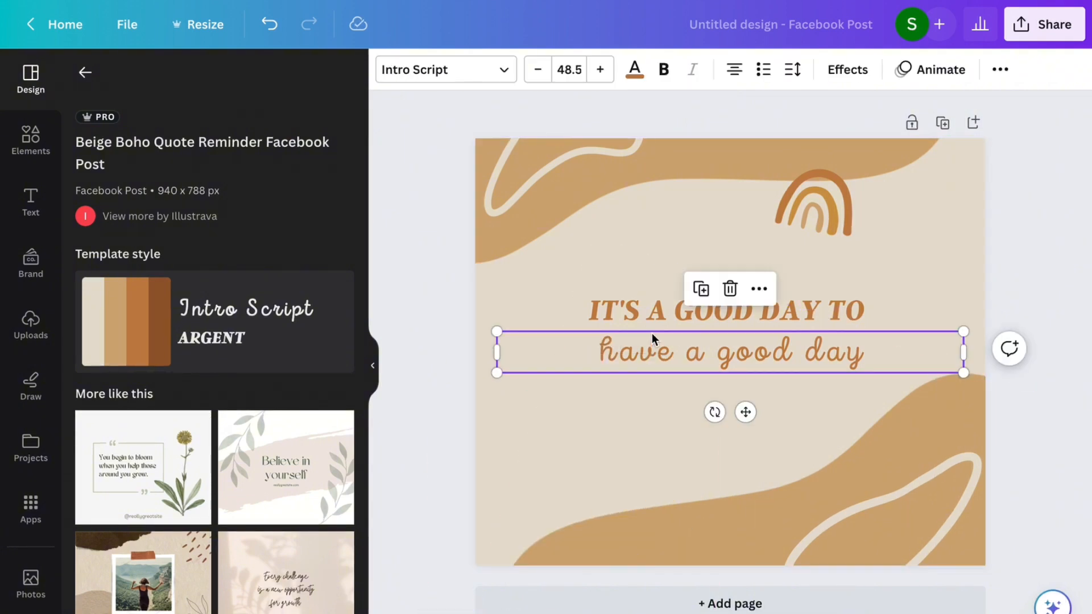
Step: Insert the uploaded photo of the two women in blue and place it in the page's lower-left corner
left_click(30, 332)
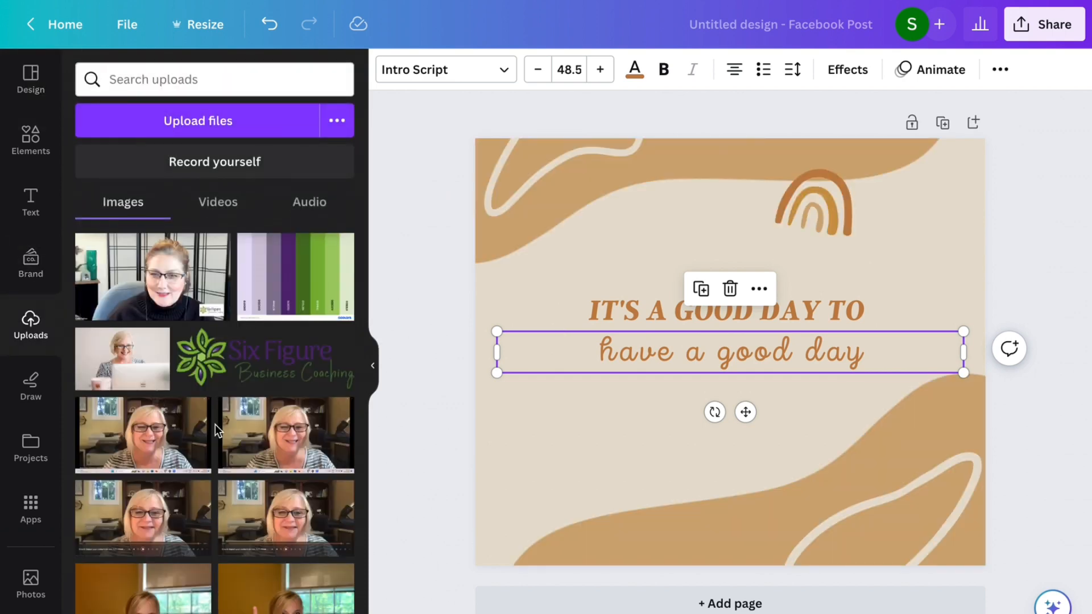
scroll(284, 429, "down", 5)
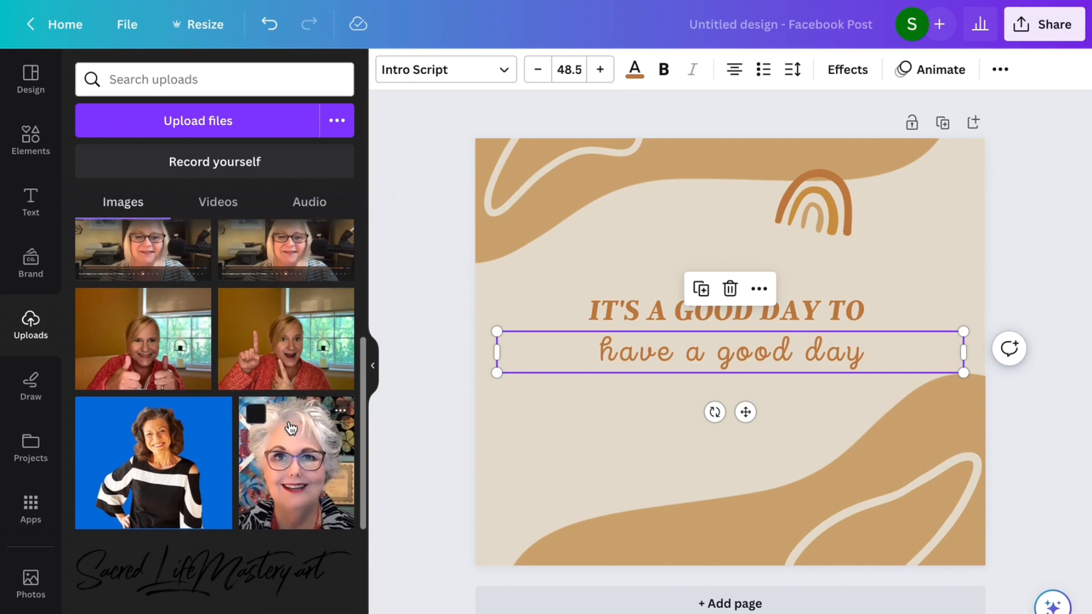
scroll(291, 428, "down", 10)
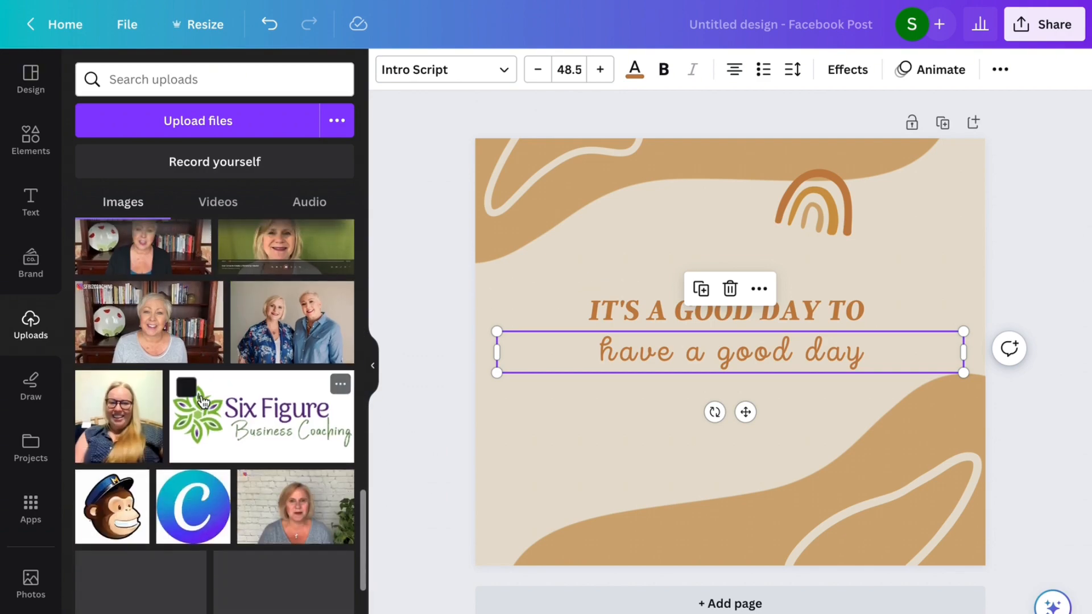
scroll(204, 406, "down", 15)
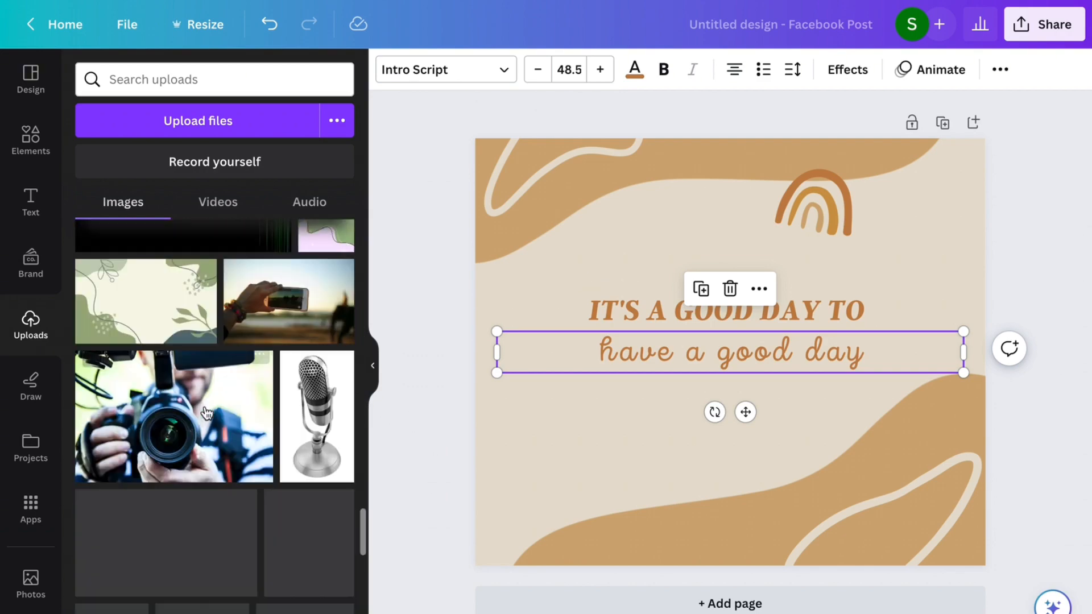
scroll(206, 411, "down", 10)
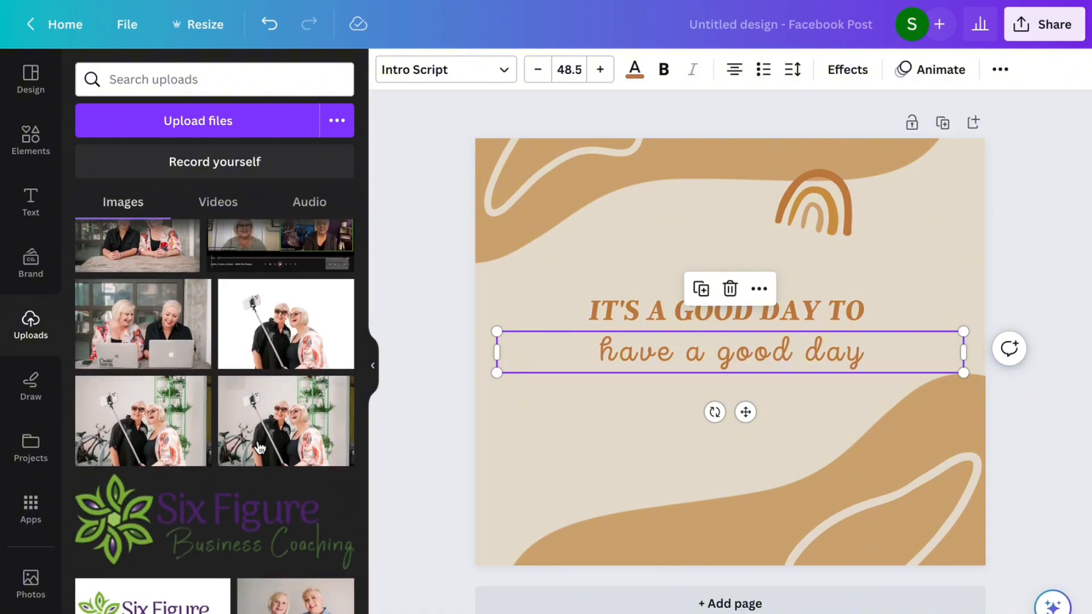
scroll(260, 448, "up", 2)
scroll(200, 550, "down", 3)
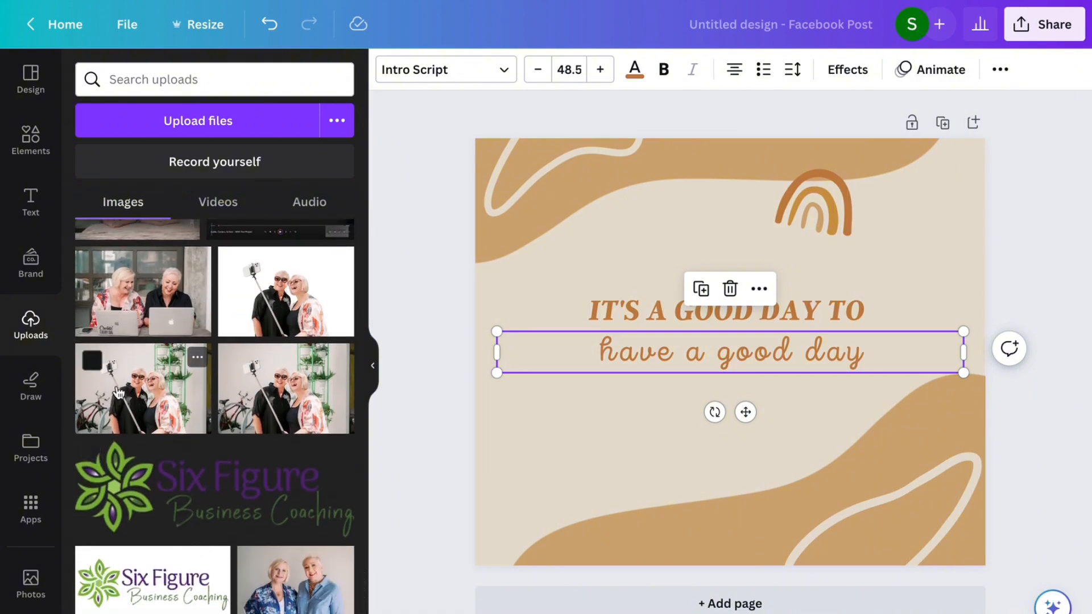
left_click(297, 579)
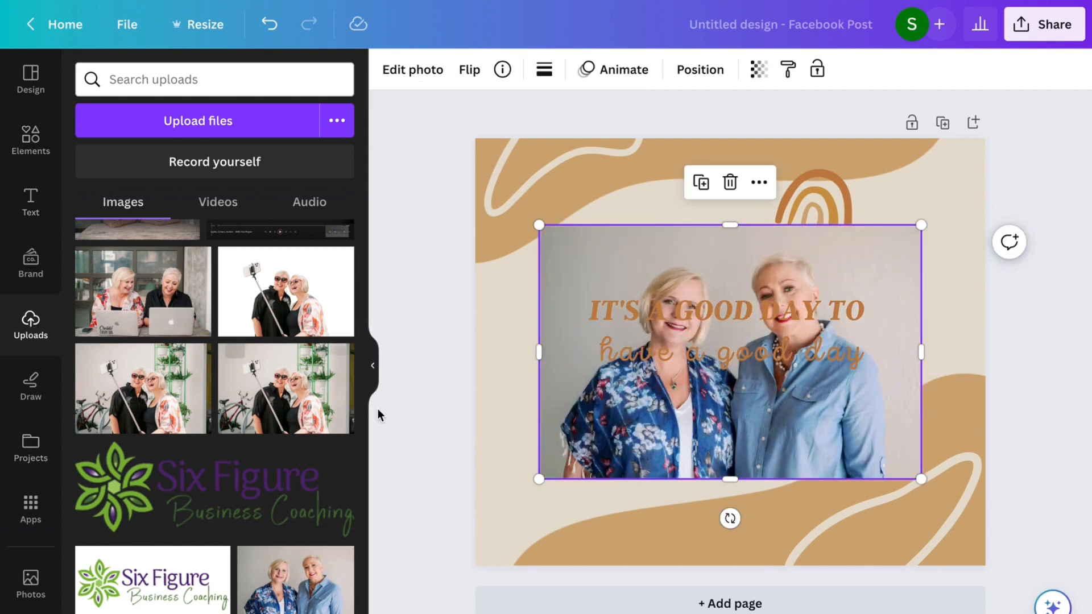
left_click_drag(648, 440, 583, 541)
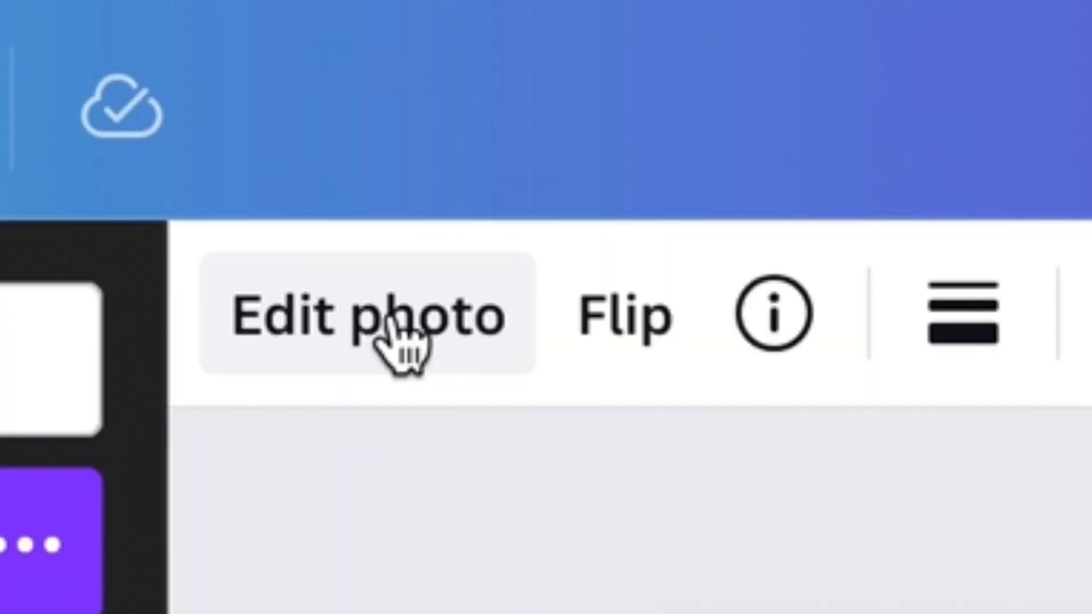
Step: Remove the background from the inserted photo and shift the cutout further into the page's lower-left corner
left_click(419, 74)
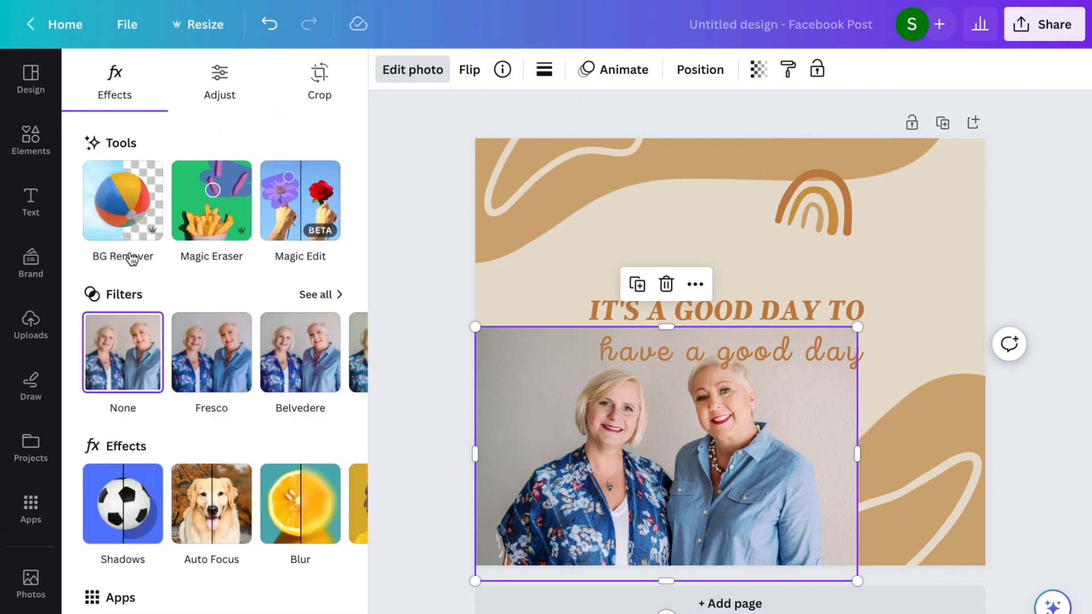
left_click(124, 197)
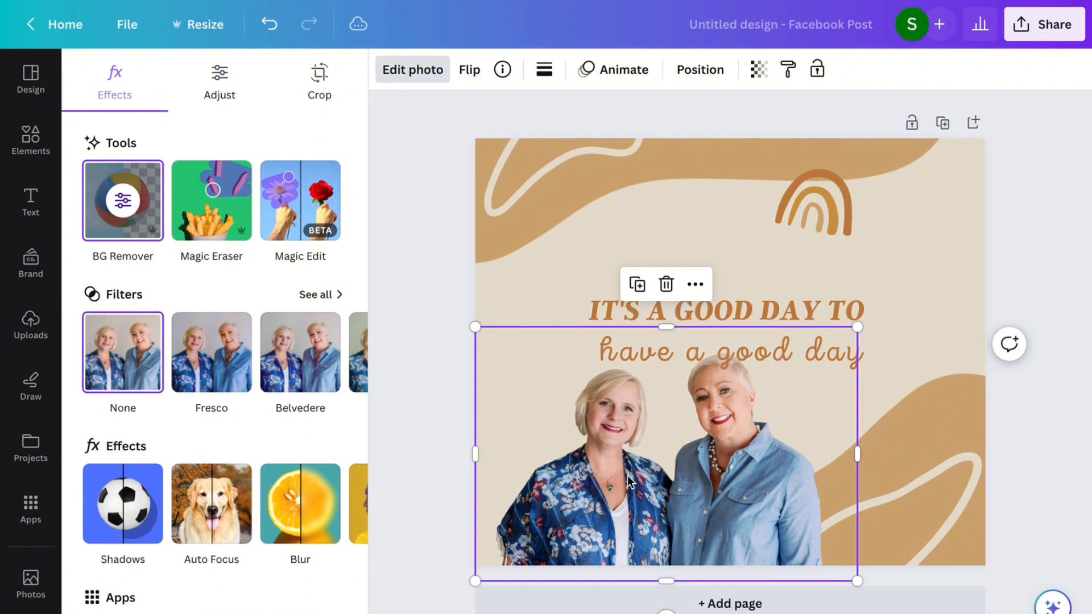
left_click_drag(622, 484, 581, 512)
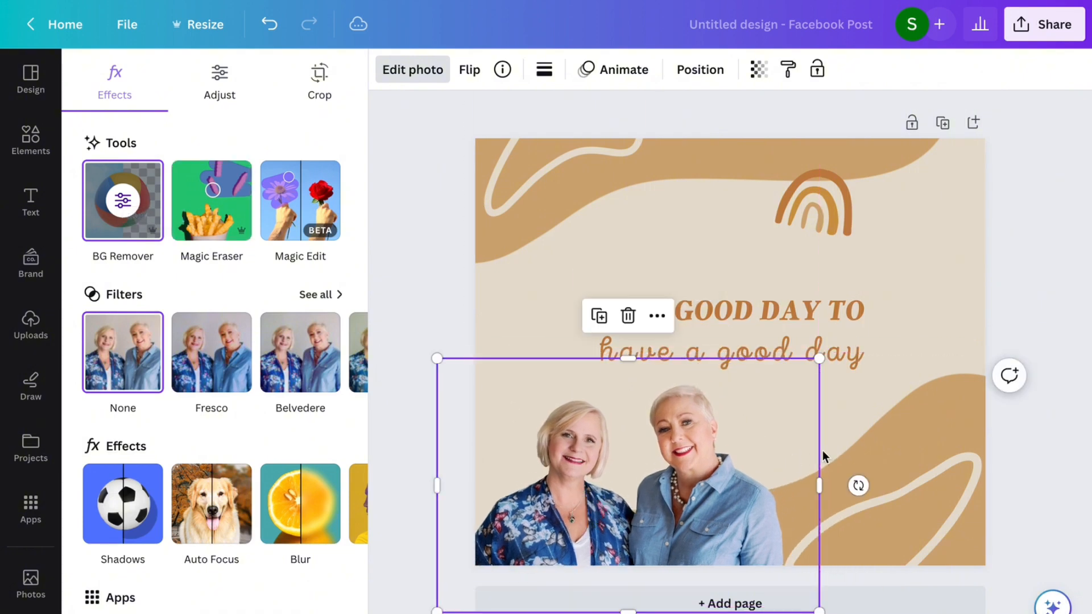
left_click(896, 370)
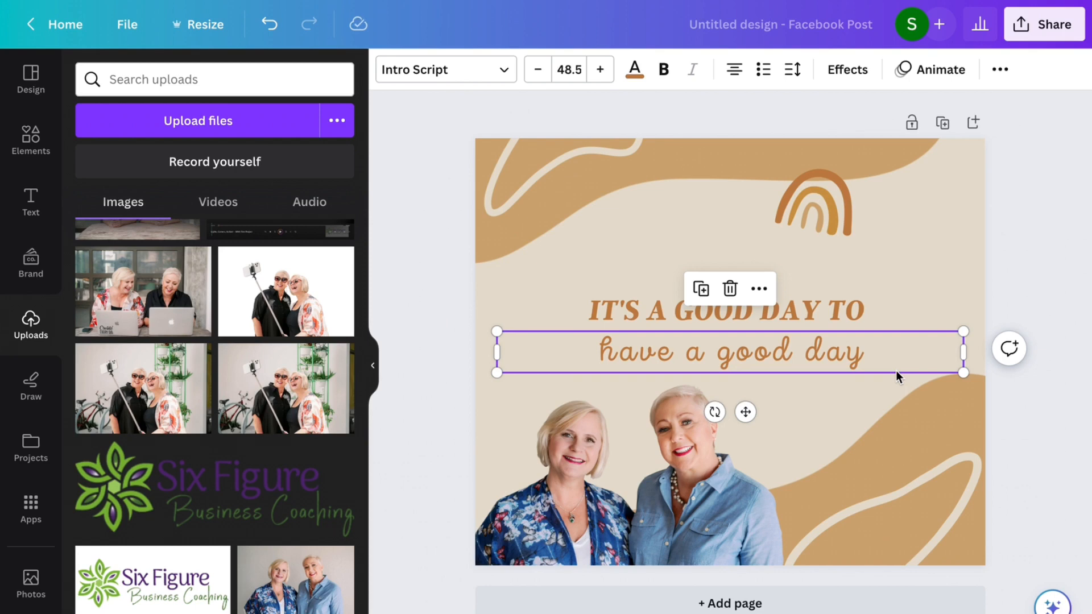
left_click(921, 183)
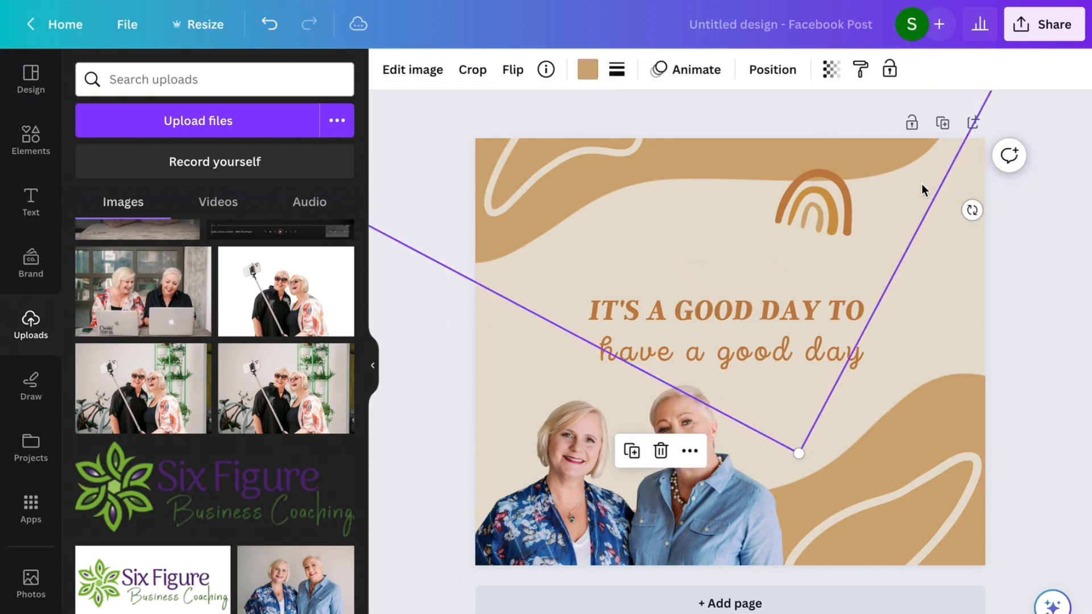
left_click(1015, 411)
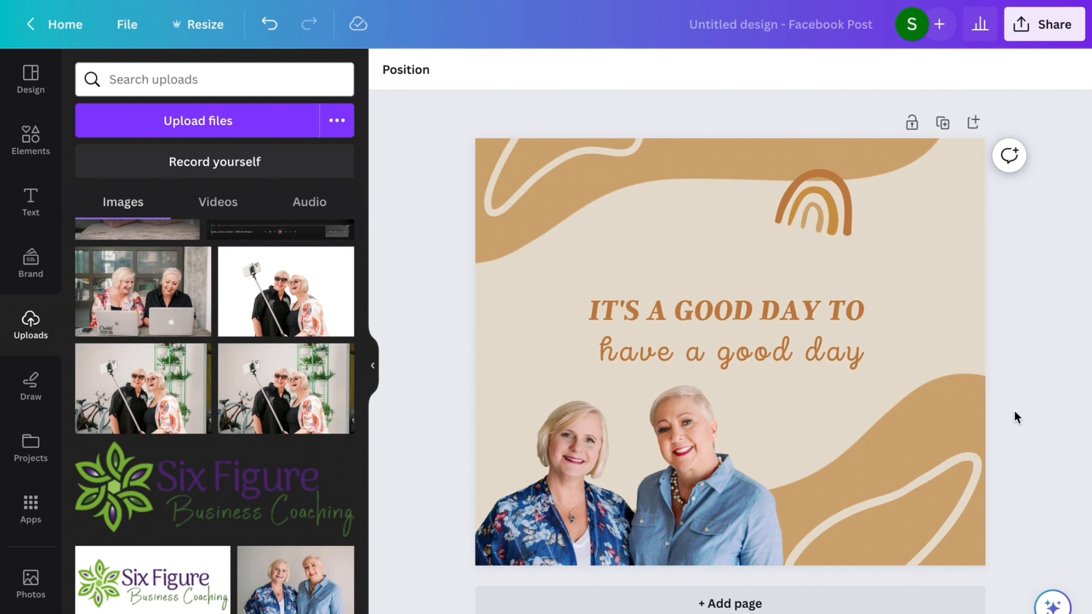
Step: Duplicate the page and place the original uploaded photo, with its background, in place of the cutout on page 1
left_click(322, 593)
key("Delete")
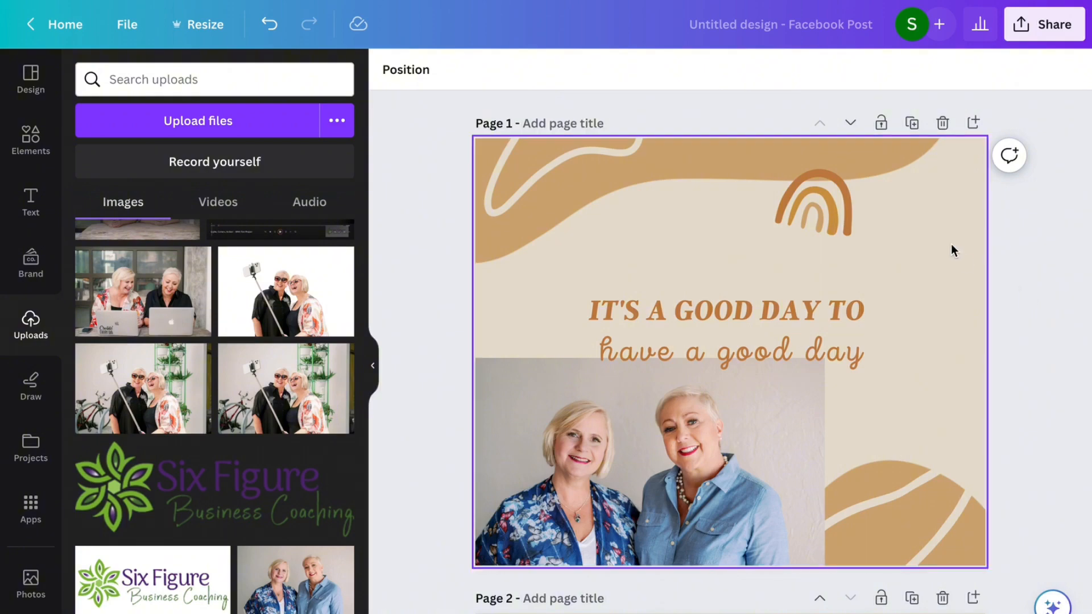
left_click(908, 126)
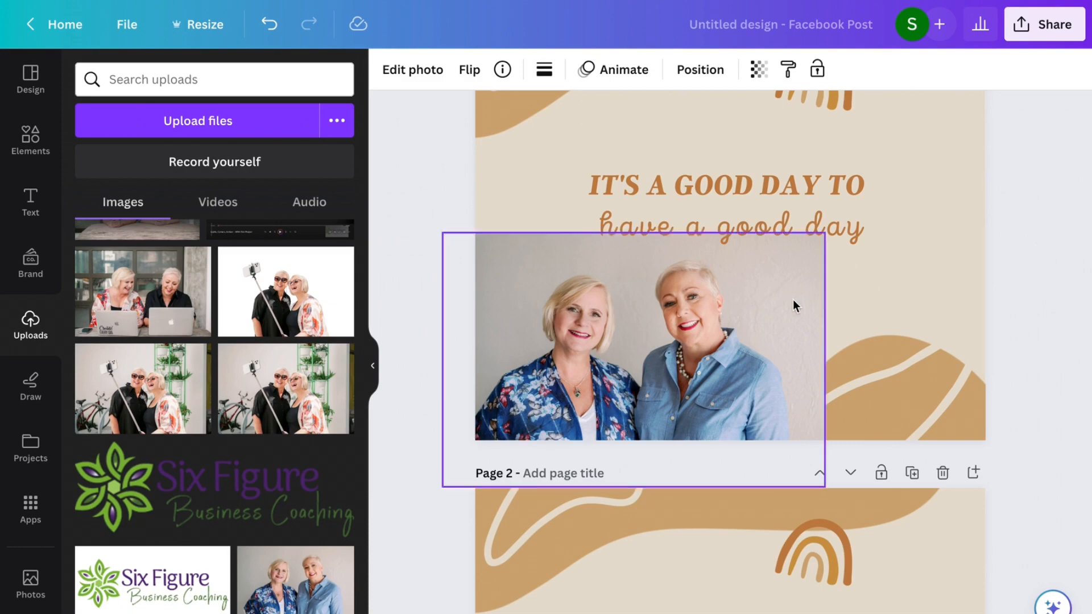
Step: Apply the Green Simple Botanical Quote Facebook Post template to the blank page 3
scroll(1009, 264, "down", 6)
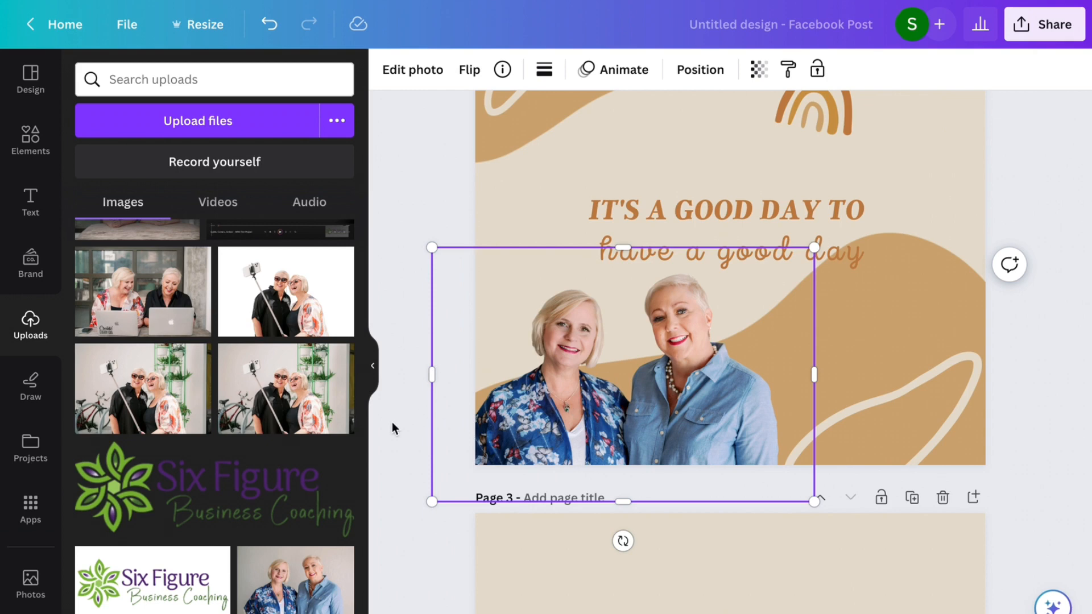
left_click(392, 438)
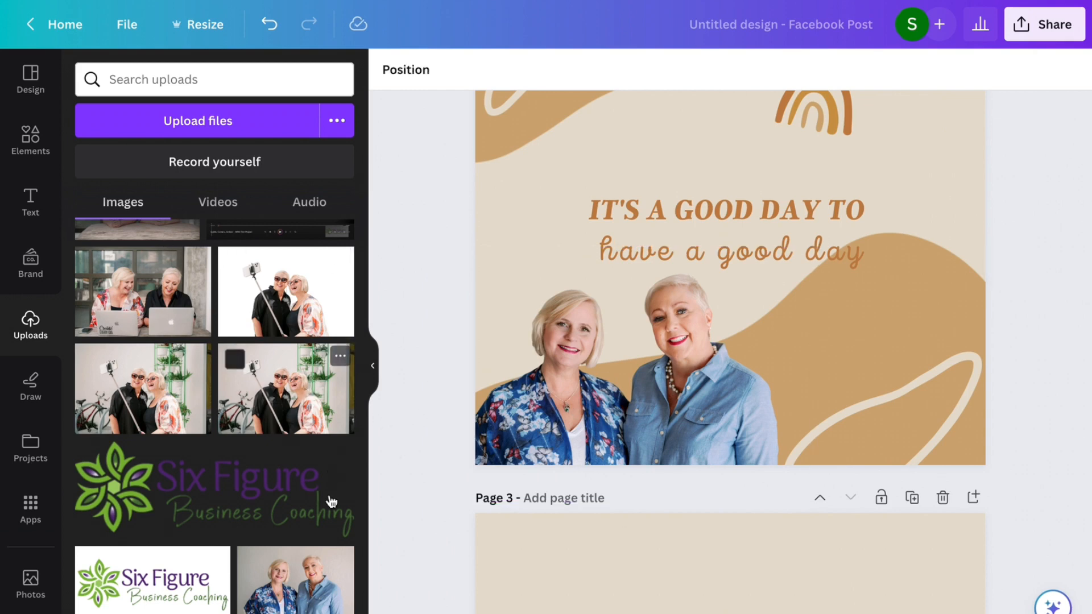
scroll(378, 488, "down", 6)
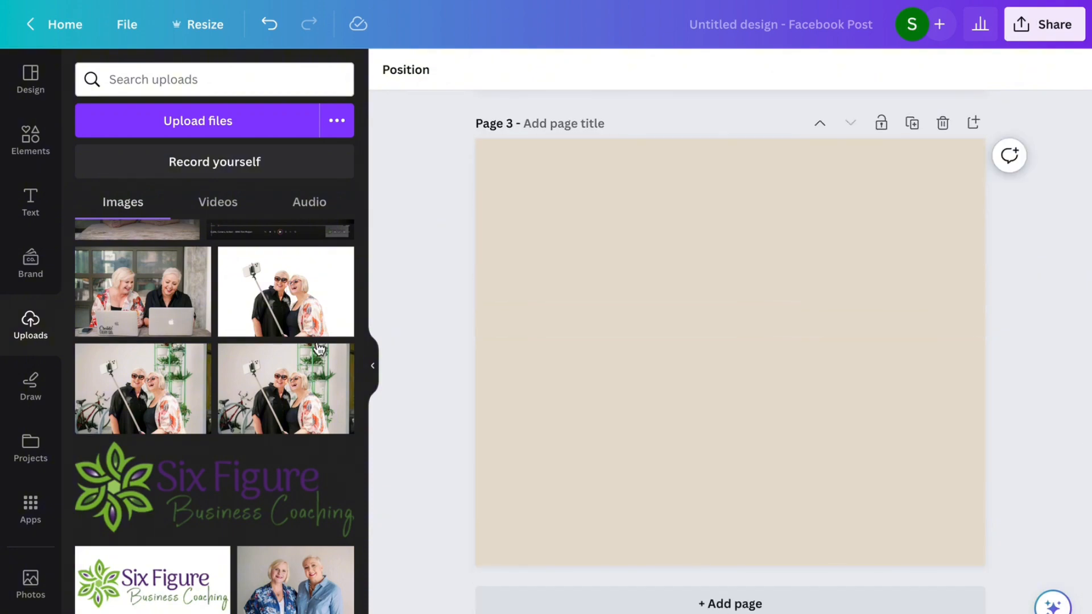
left_click(31, 80)
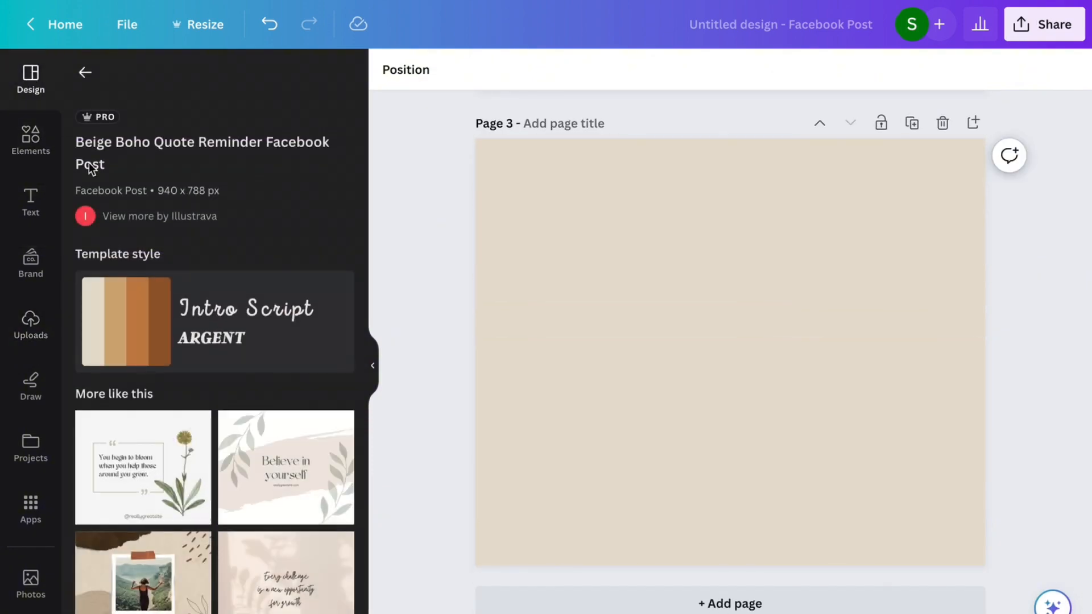
scroll(213, 401, "down", 4)
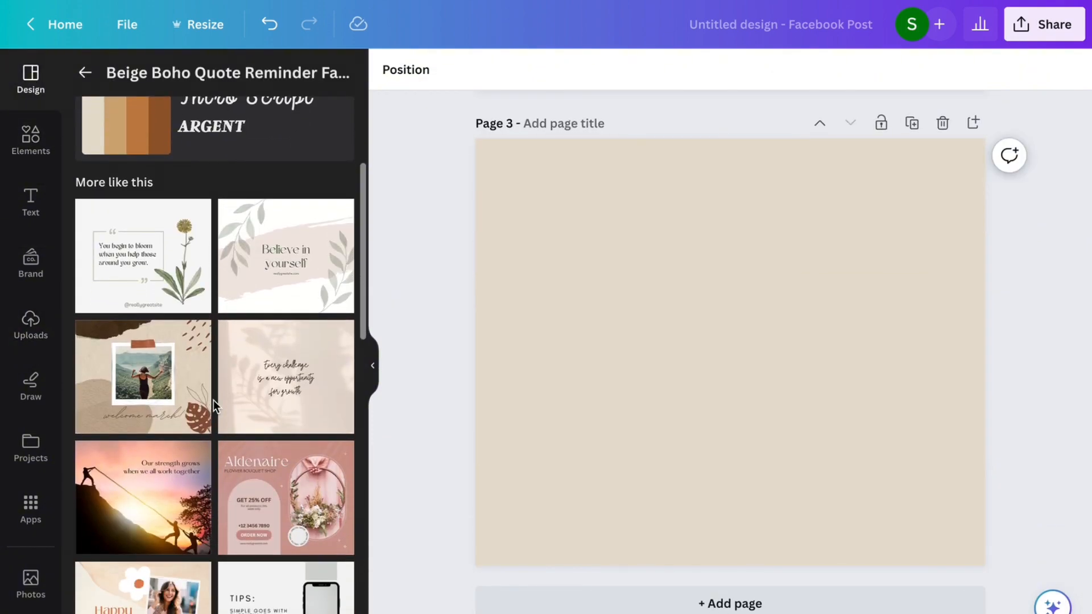
scroll(214, 400, "down", 3)
scroll(213, 400, "down", 9)
scroll(213, 401, "up", 7)
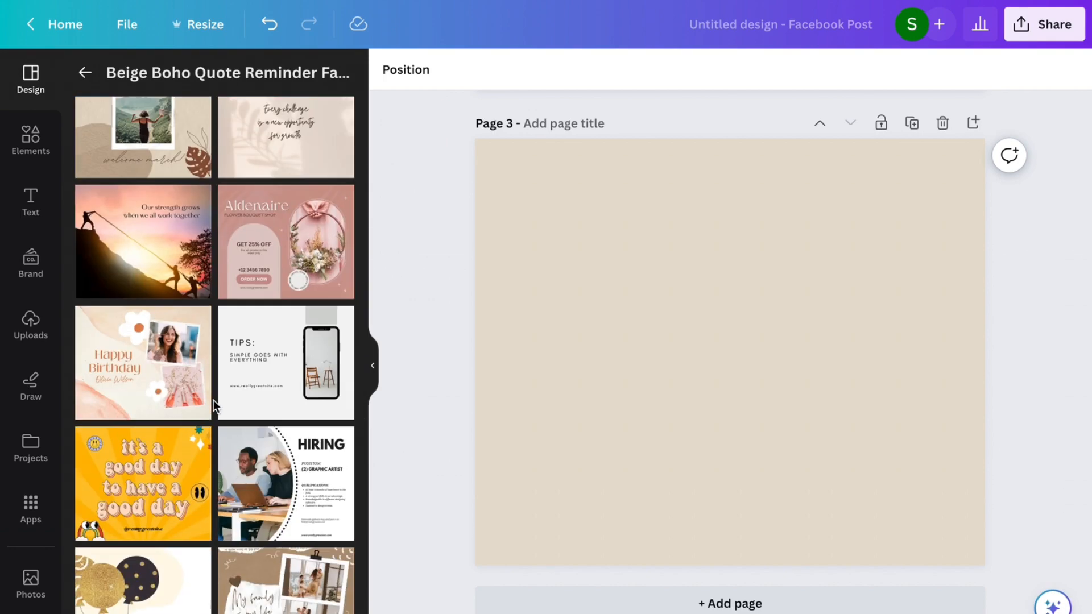
scroll(231, 425, "up", 4)
scroll(294, 328, "down", 15)
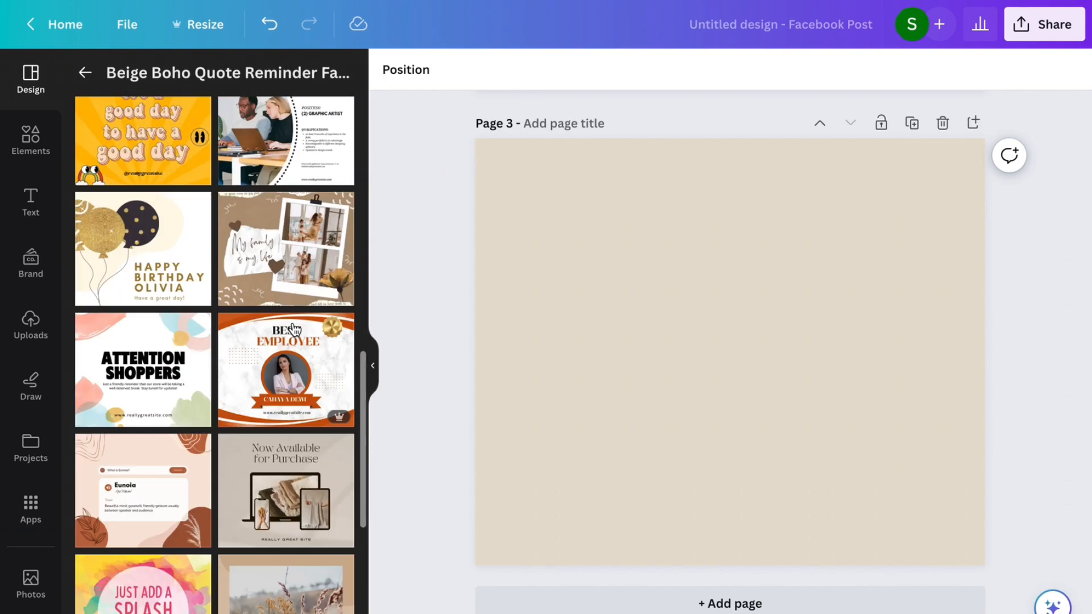
left_click(286, 340)
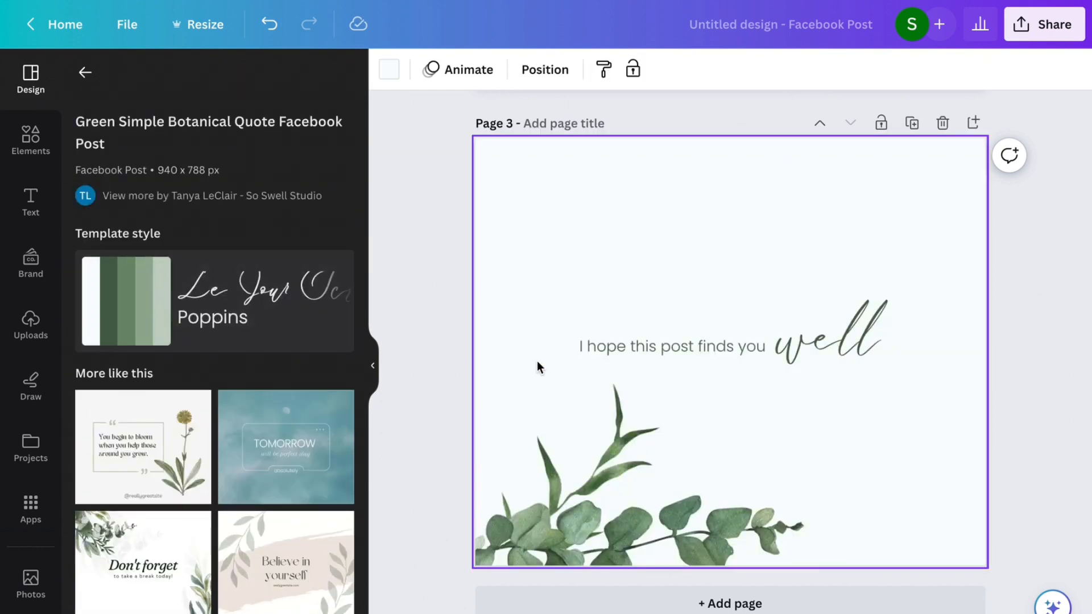
Step: Move the texts "I hope this post finds you" and "well" up into the upper half of page 3, keeping them side by side
left_click_drag(676, 348, 671, 263)
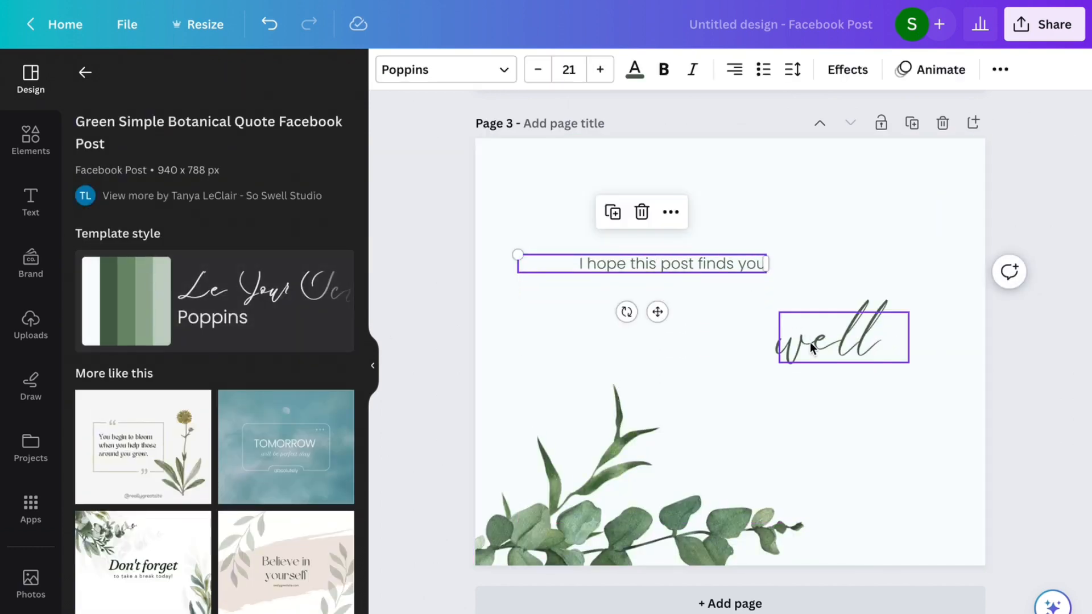
left_click_drag(811, 344, 805, 269)
left_click(685, 501)
left_click(663, 345)
Step: Insert the stock photo of legs in white knee socks on page 3 and move it into the page's upper-right corner
scroll(34, 288, "down", 5)
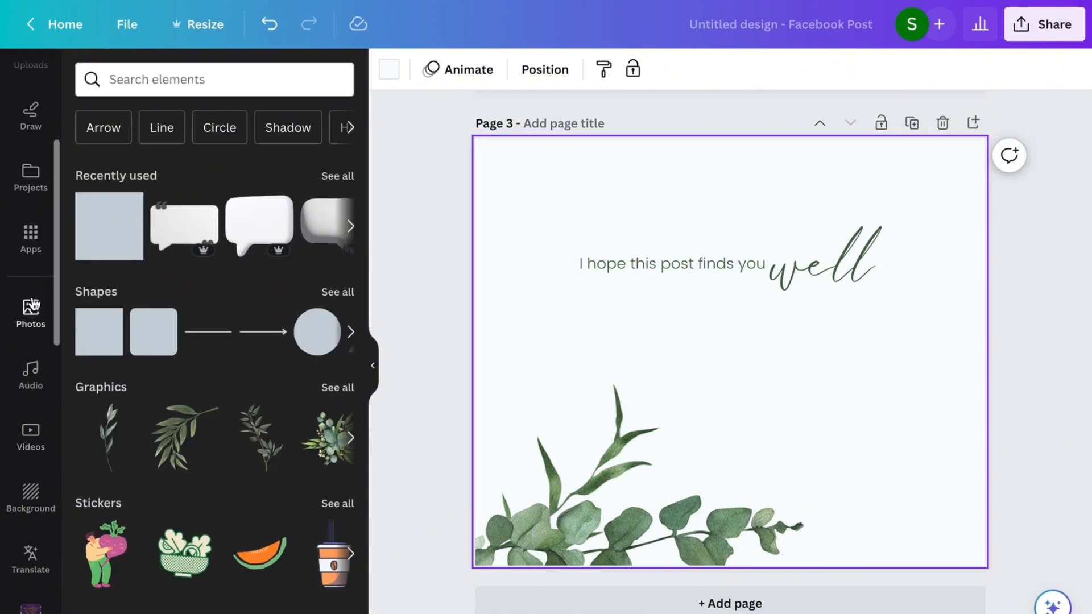
left_click(34, 310)
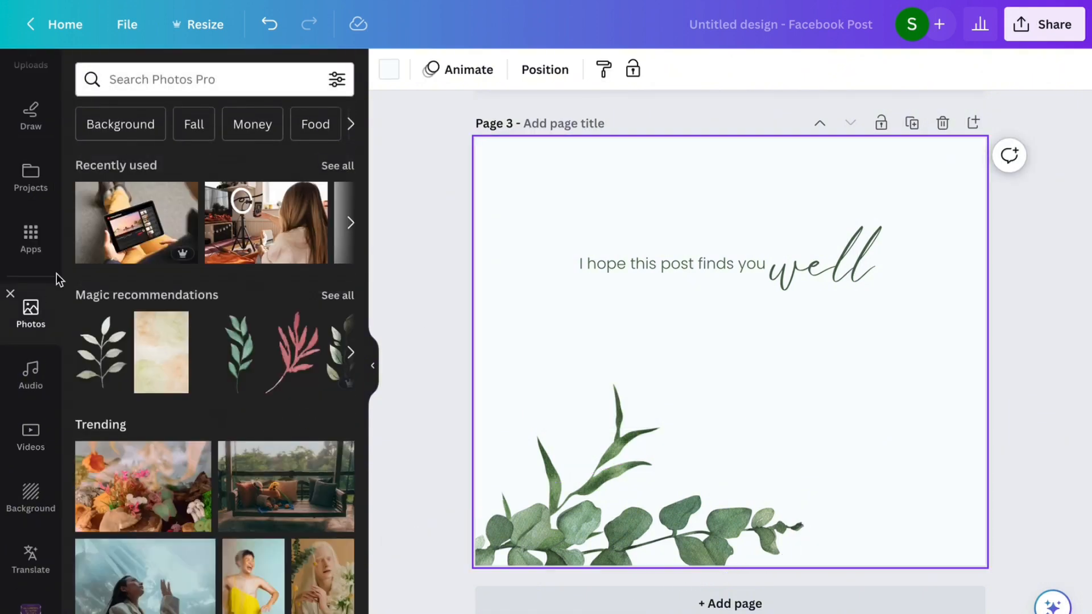
left_click(227, 82)
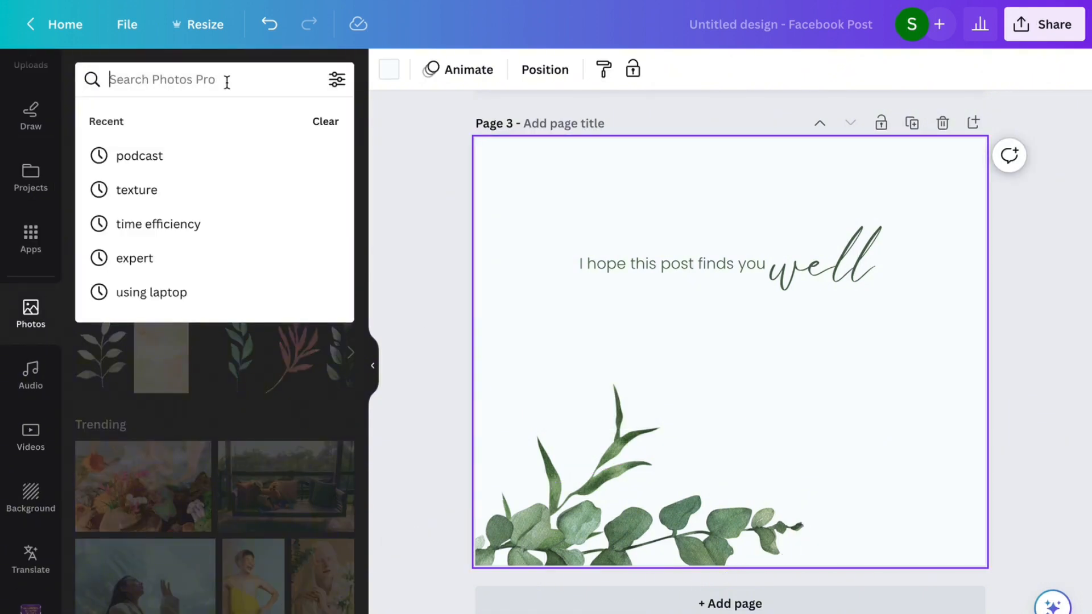
scroll(236, 369, "down", 3)
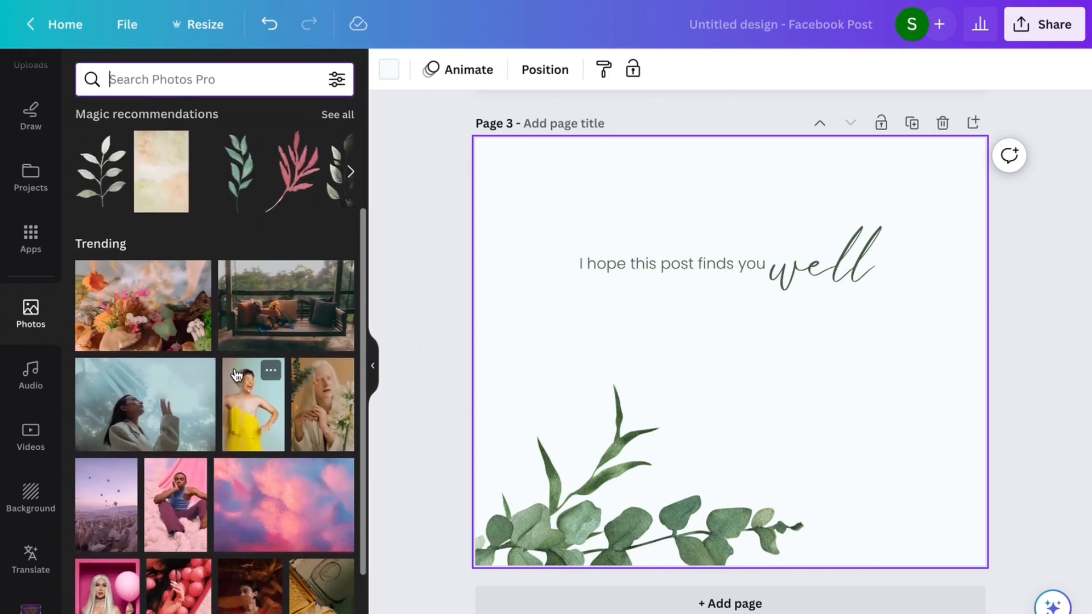
scroll(267, 419, "down", 6)
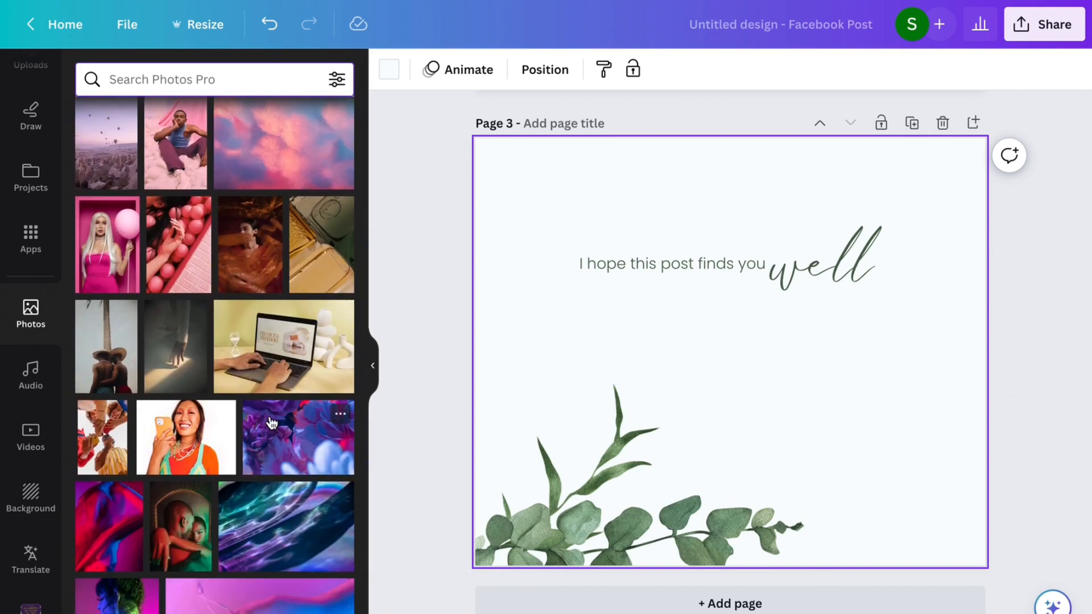
scroll(270, 422, "down", 5)
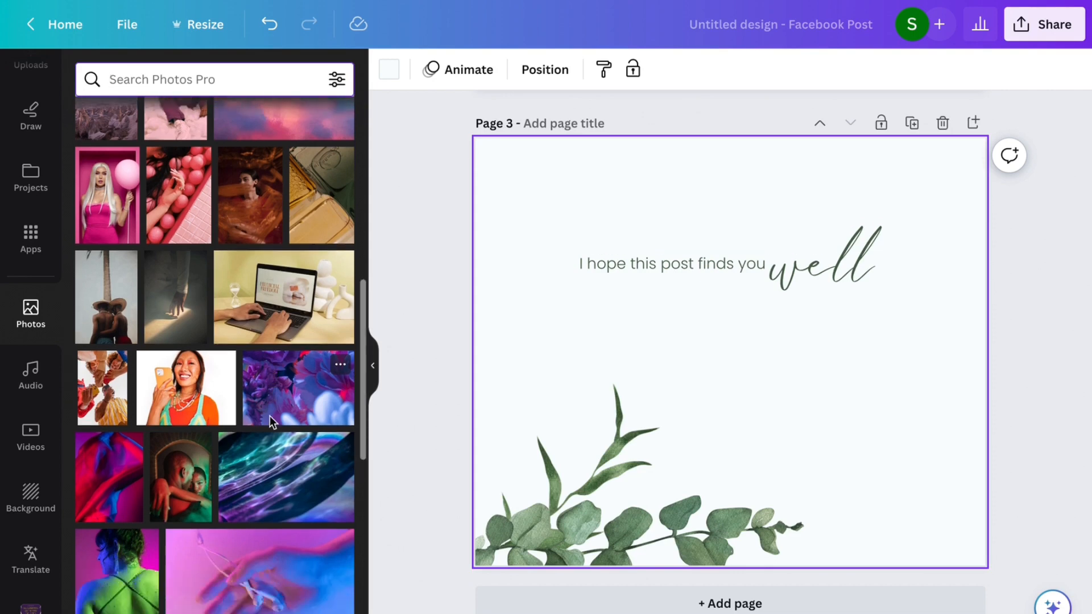
scroll(271, 422, "down", 5)
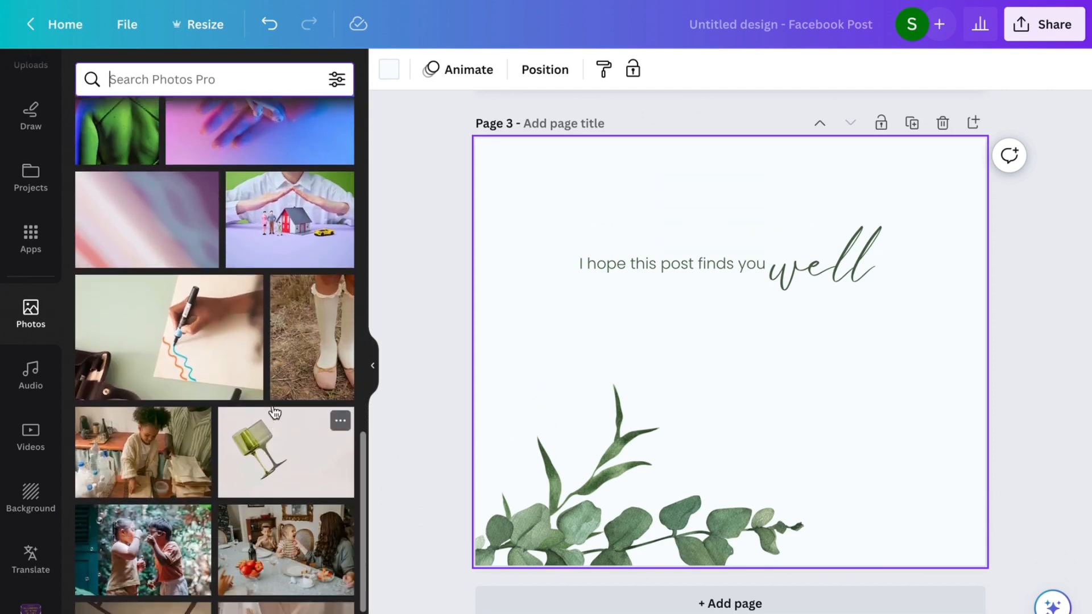
left_click(316, 350)
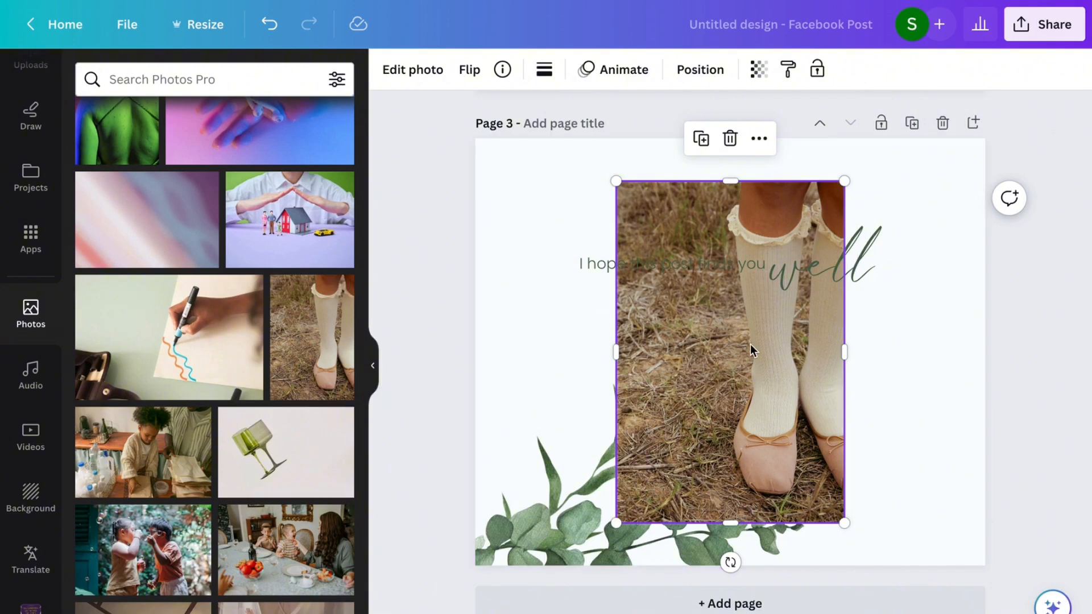
left_click_drag(750, 343, 885, 302)
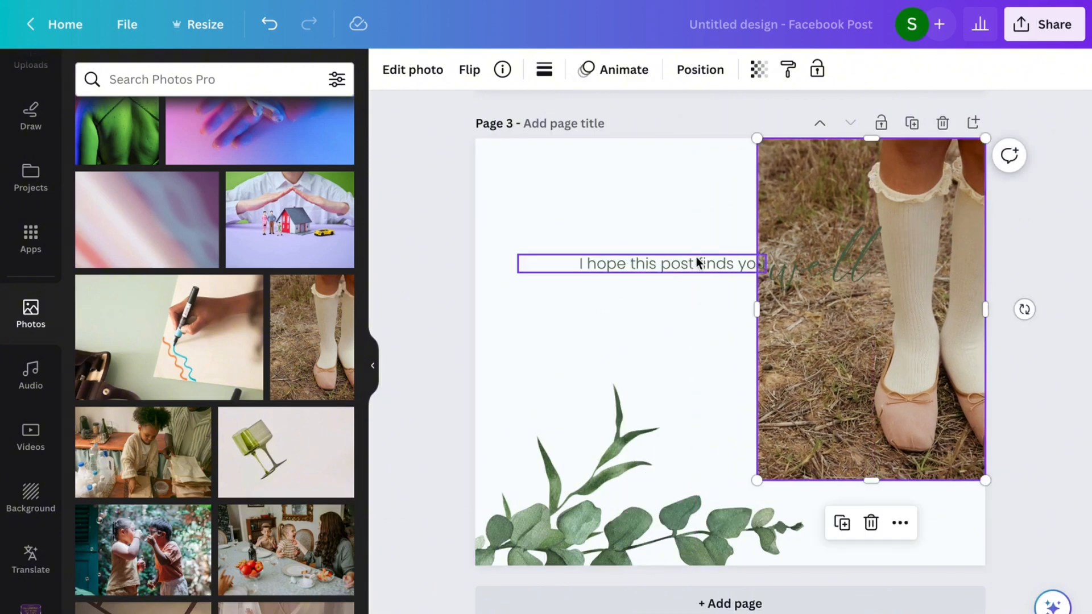
Step: Move "I hope this post finds you" up beside the photo and place "well" directly beneath it on page 3
left_click_drag(697, 263, 662, 213)
left_click_drag(797, 250, 614, 246)
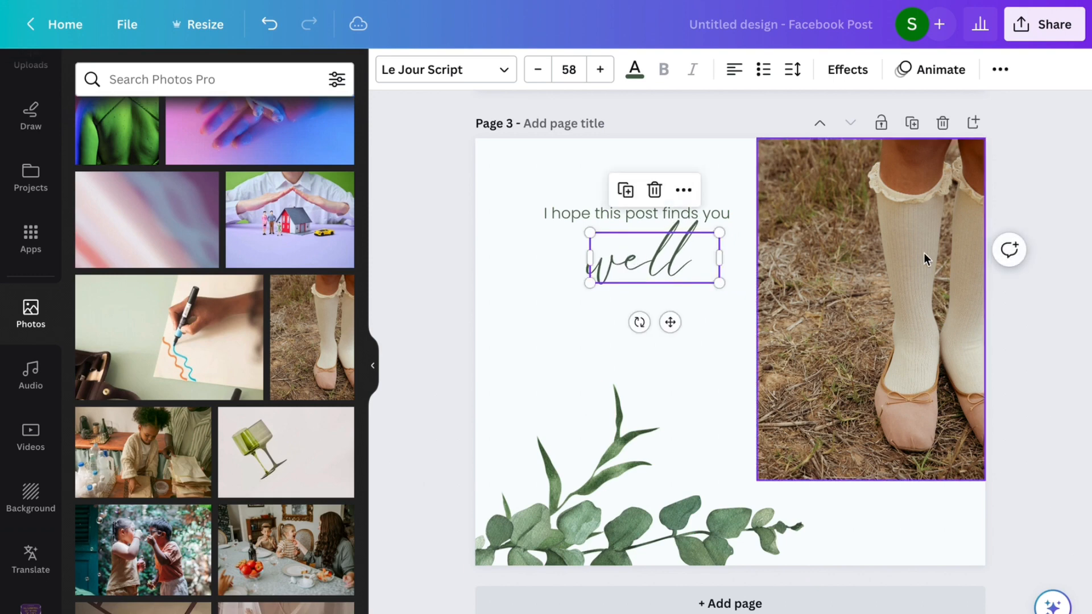
Step: Remove the background from the white-socks photo, and delete that photo from page 3
left_click(923, 263)
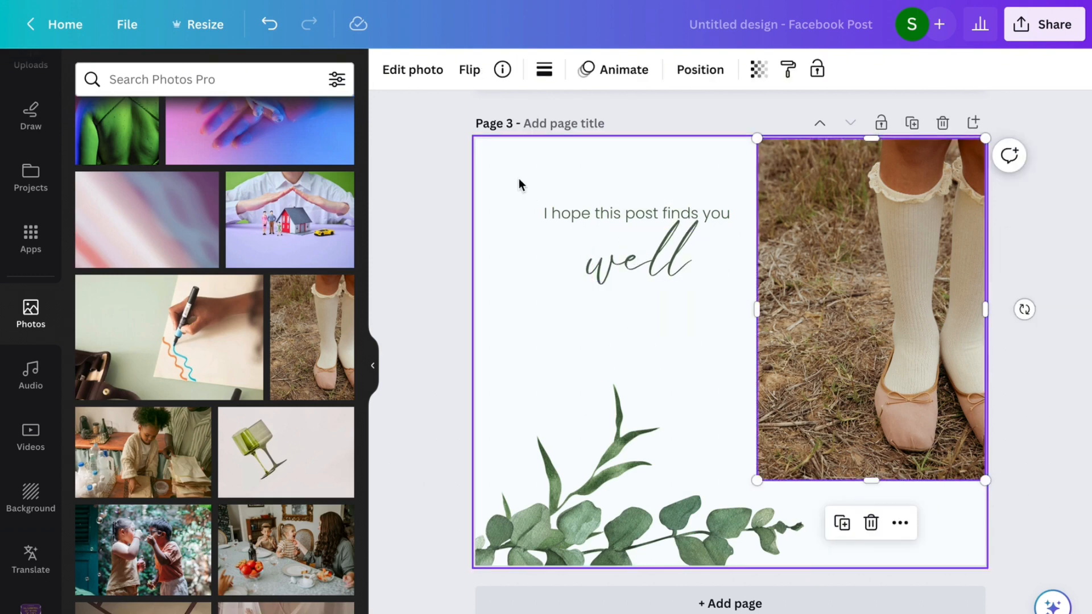
left_click(435, 72)
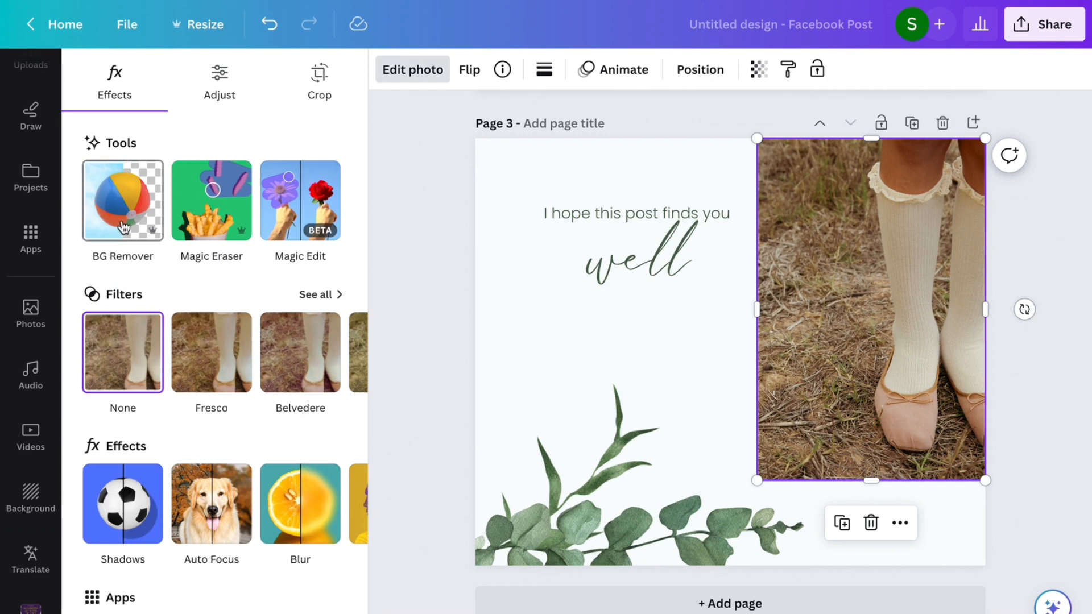
left_click(124, 227)
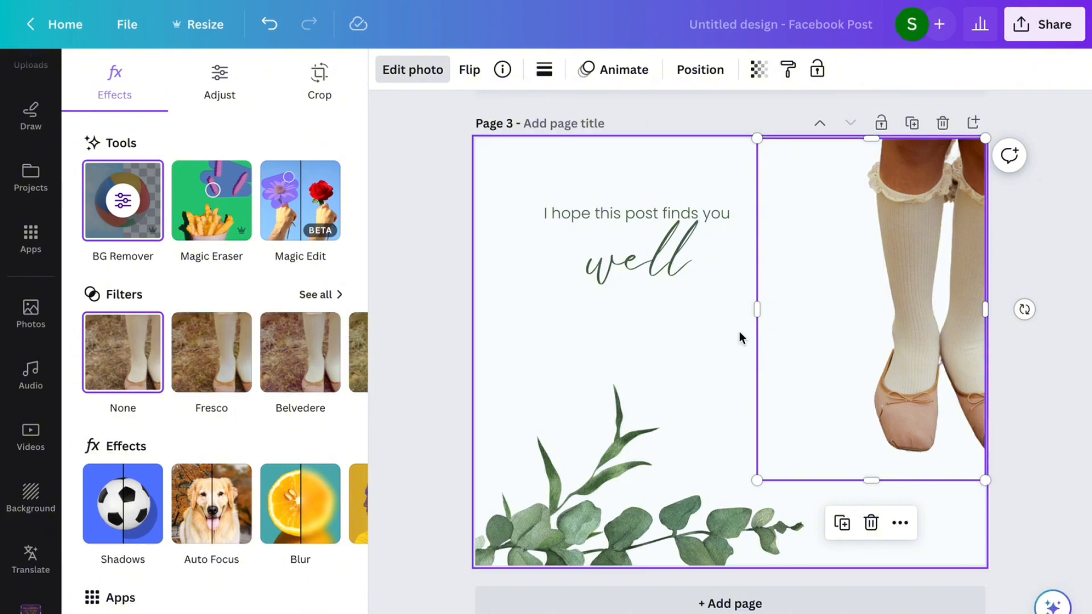
key("Delete")
Step: Insert the stock photo of the girl sorting recyclables on page 3, align it to the page's right edge and remove its background
left_click(148, 443)
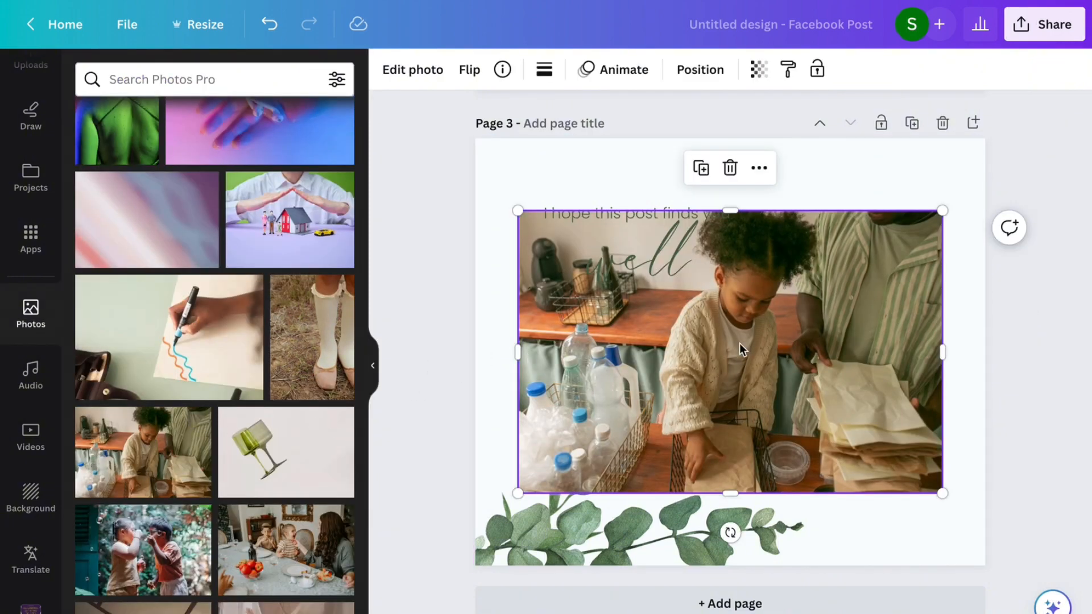
left_click_drag(739, 343, 785, 346)
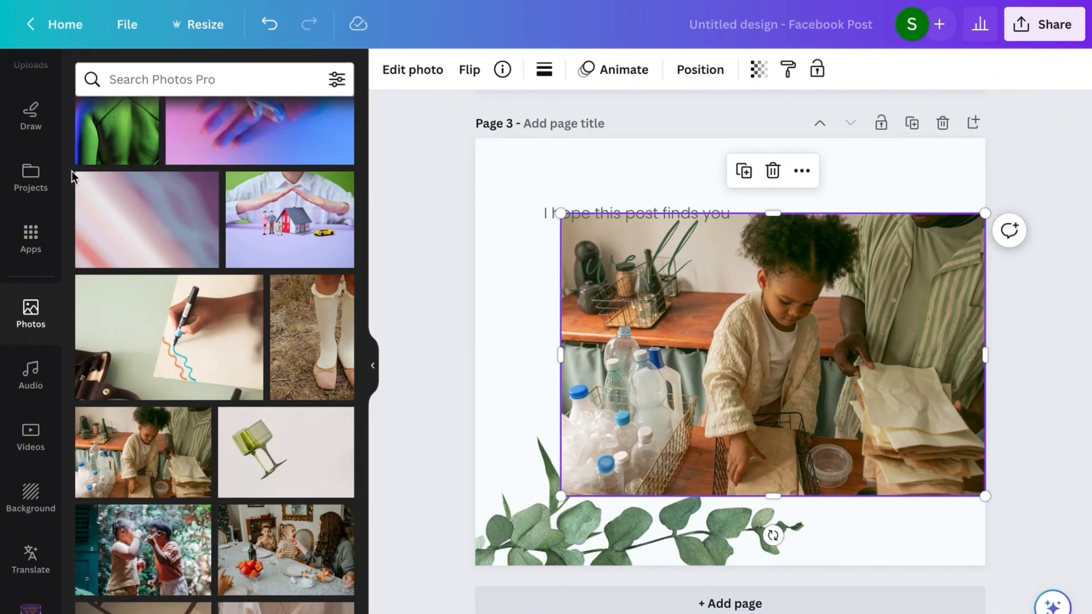
left_click(421, 84)
left_click(140, 210)
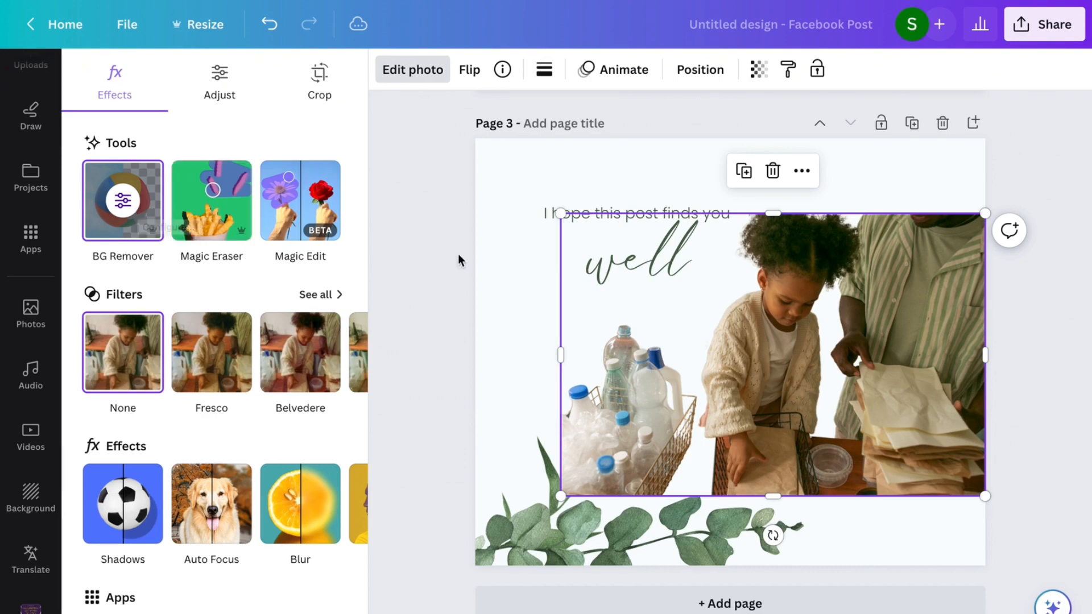
Step: Add a blank page 4, move the recycling photo cutout onto it from page 3 and position it near the page's middle
left_click(585, 603)
scroll(841, 390, "up", 4)
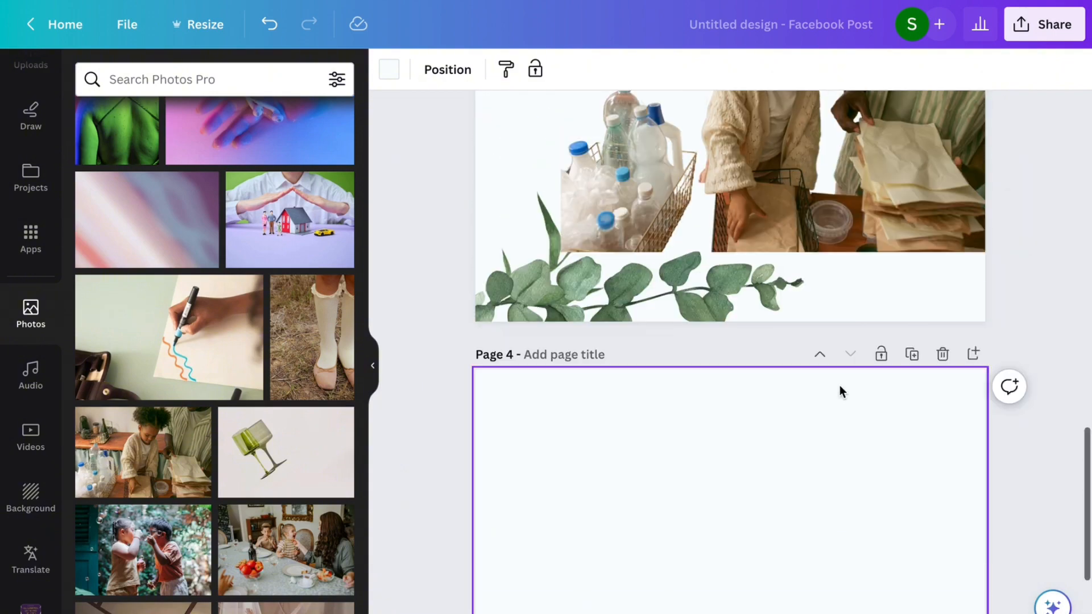
left_click_drag(865, 165, 746, 586)
left_click_drag(792, 587, 804, 609)
scroll(853, 512, "down", 4)
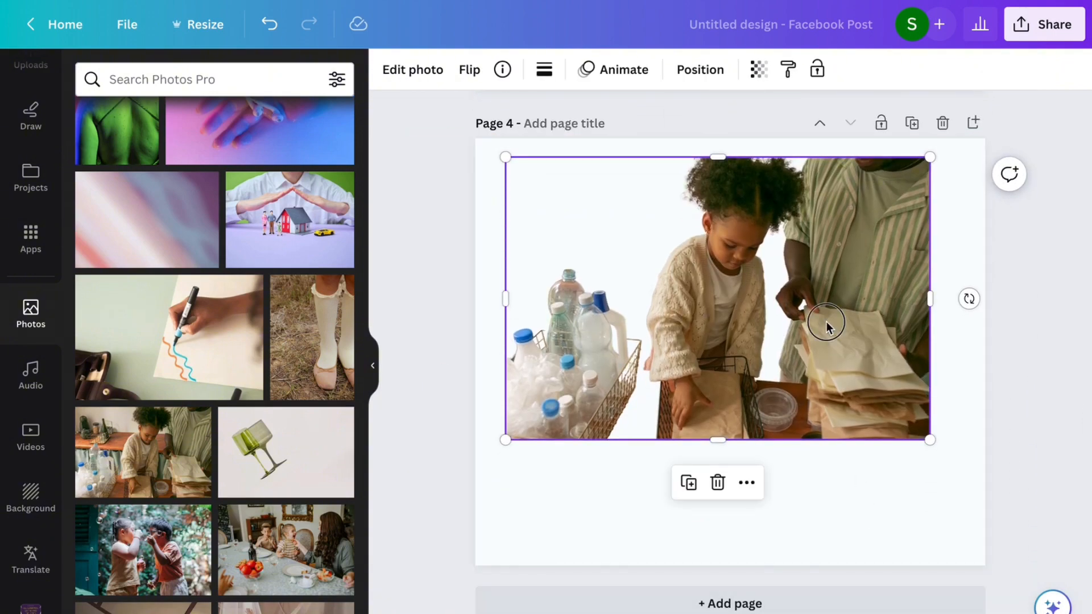
left_click_drag(828, 324, 813, 395)
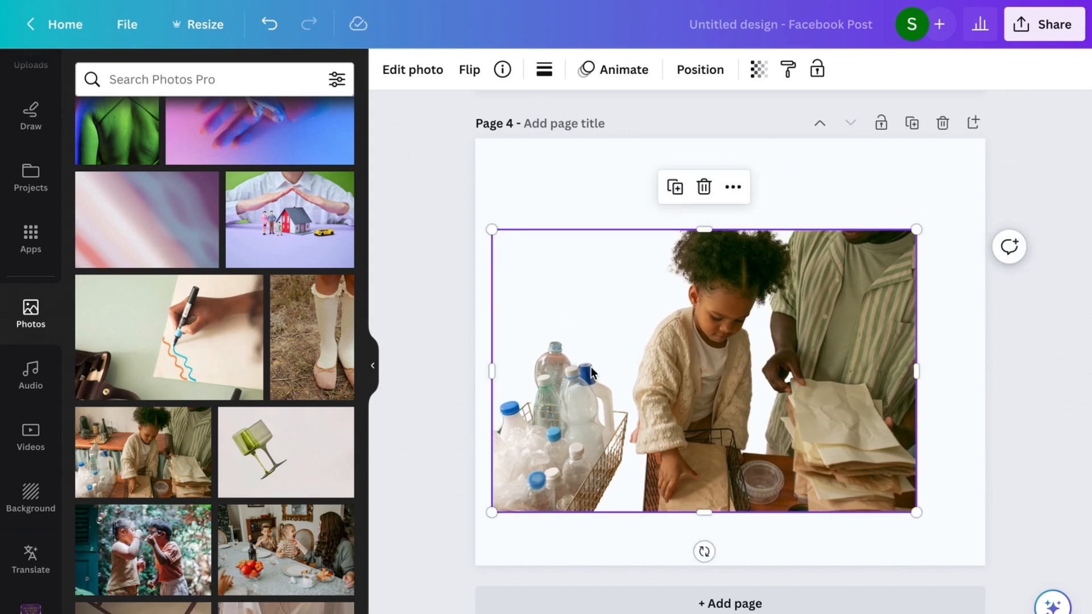
Step: Erase the plastic bottles and their wire basket from the cutout using the Background Remover's Erase brush at size 74
left_click(416, 73)
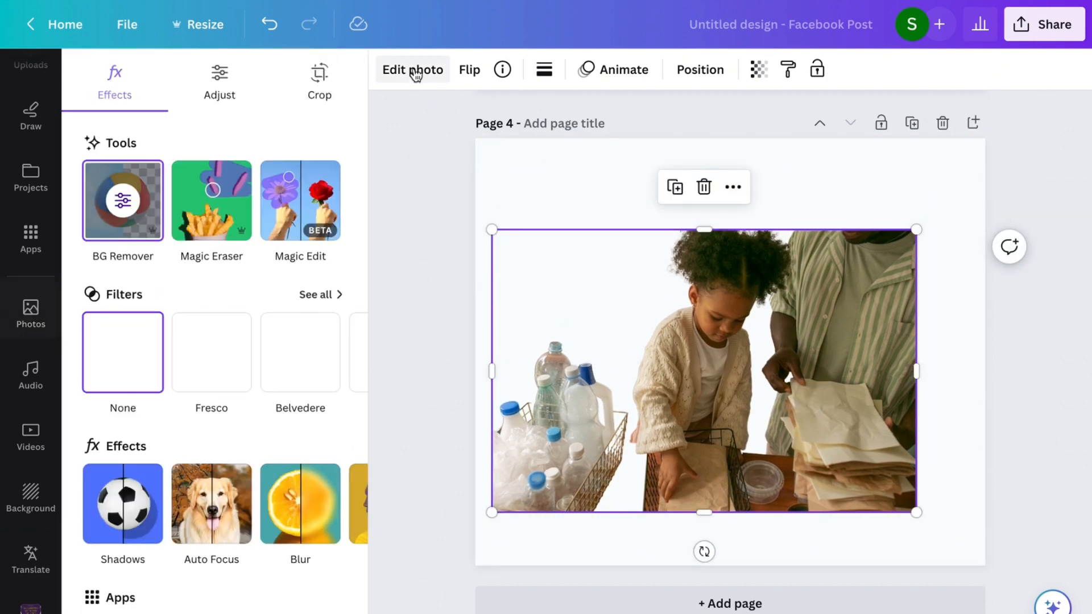
left_click(148, 166)
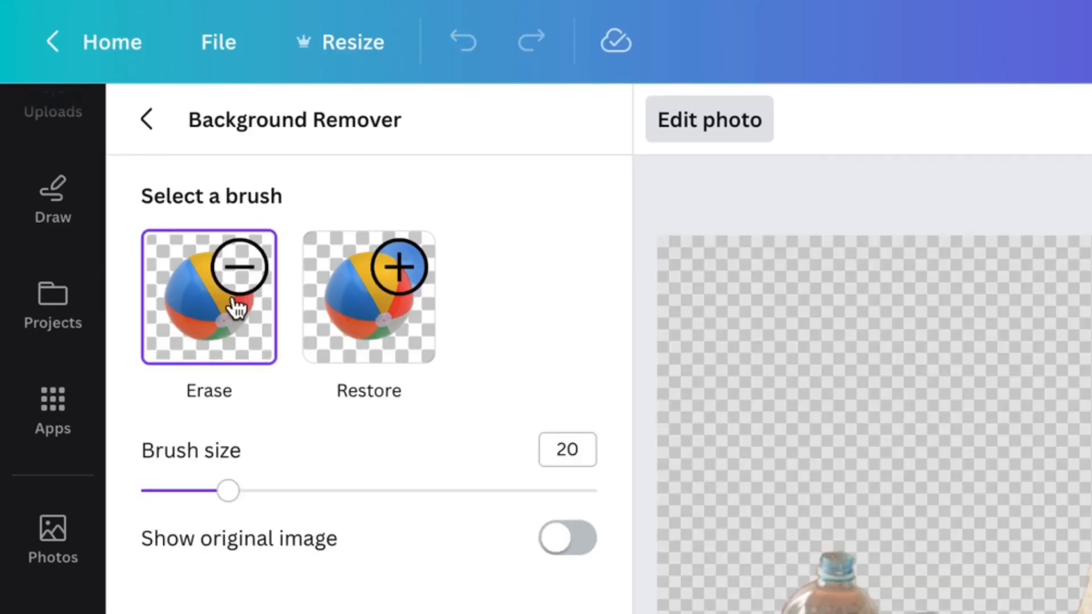
left_click(228, 492)
mouse_move(228, 492)
left_mouse_down()
mouse_move(385, 493)
mouse_move(340, 492)
left_mouse_up()
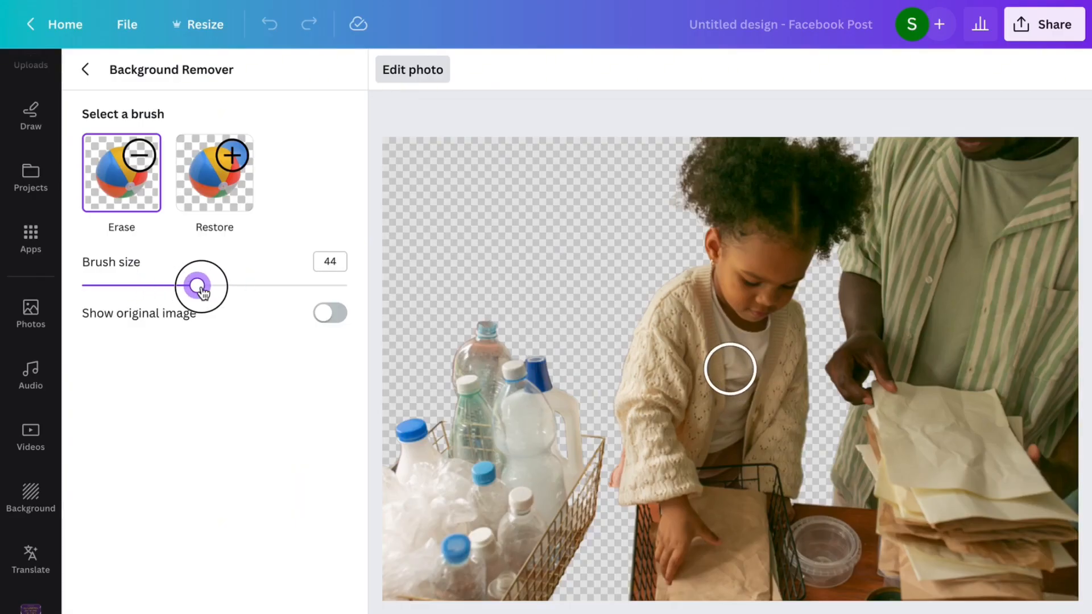
left_click_drag(202, 291, 279, 292)
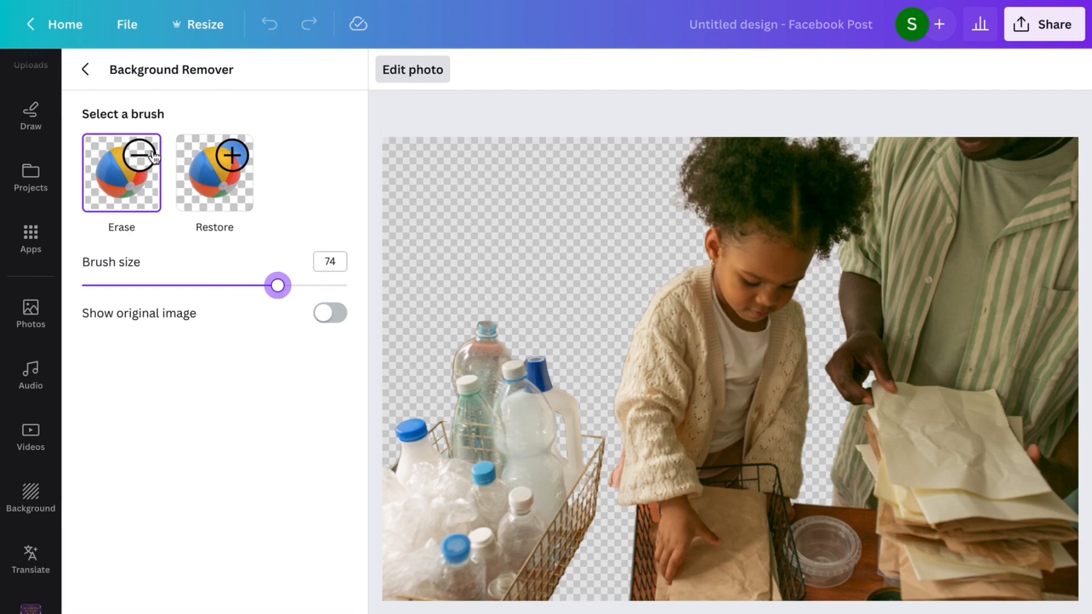
left_click(135, 173)
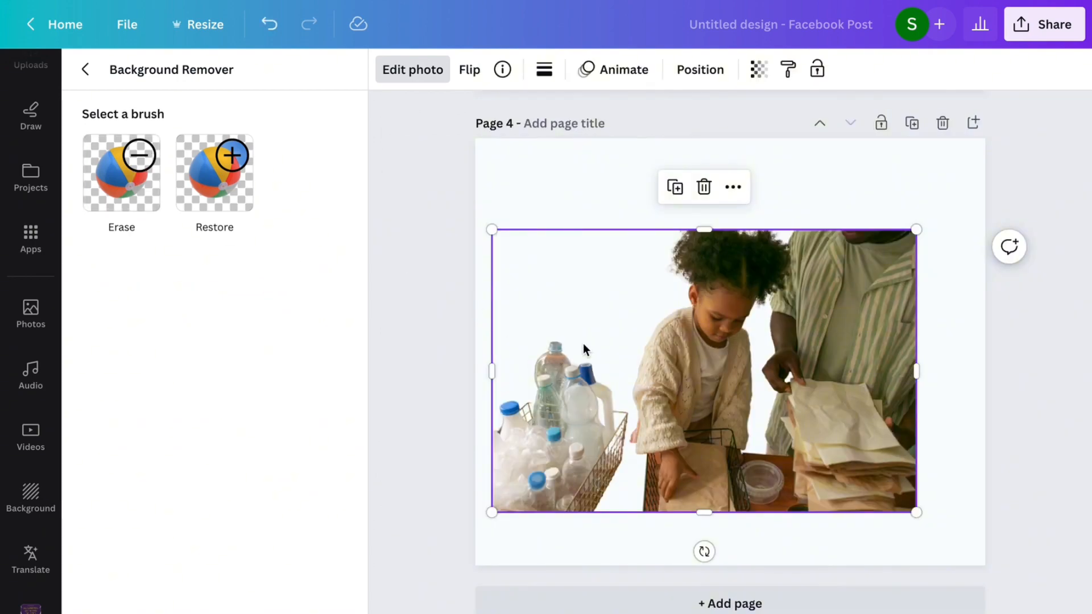
left_click(136, 196)
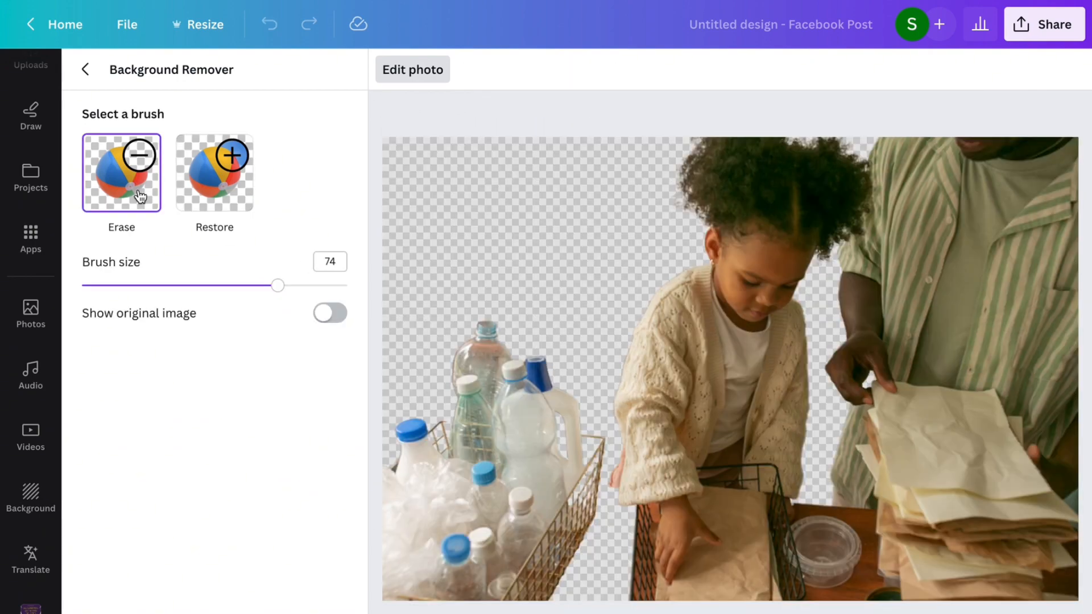
mouse_move(500, 349)
left_mouse_down()
mouse_move(534, 349)
mouse_move(538, 434)
mouse_move(570, 452)
mouse_move(526, 580)
mouse_move(393, 574)
mouse_move(415, 471)
mouse_move(465, 358)
mouse_move(469, 515)
left_mouse_up()
scroll(583, 249, "up", 3)
scroll(583, 248, "down", 10)
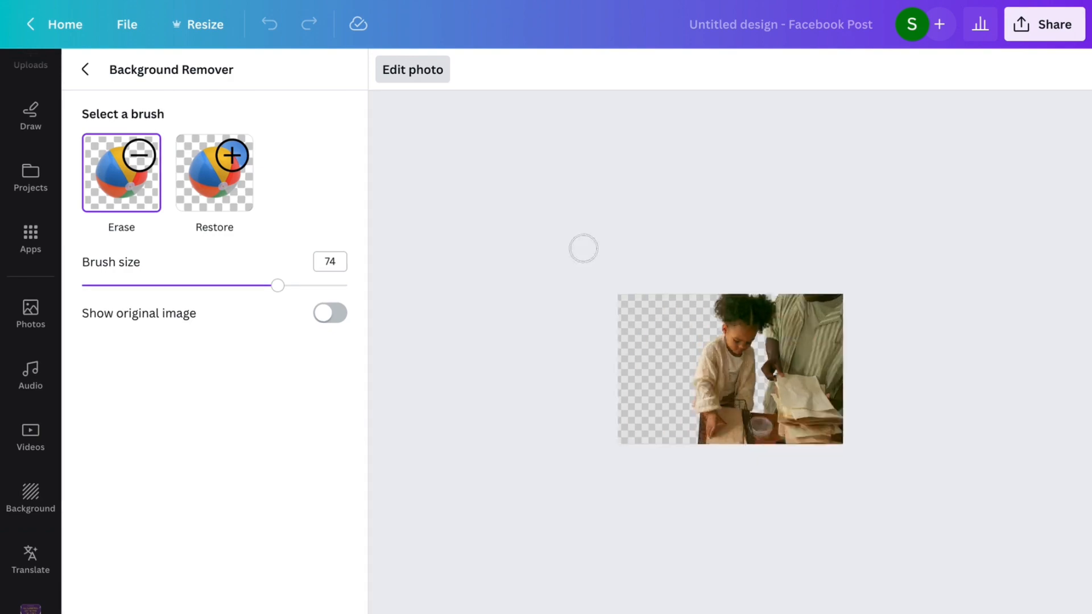
Step: Erase the adult, the paper stack and the plastic container beside the girl, reducing the brush size to 33 for the remains
scroll(583, 248, "up", 5)
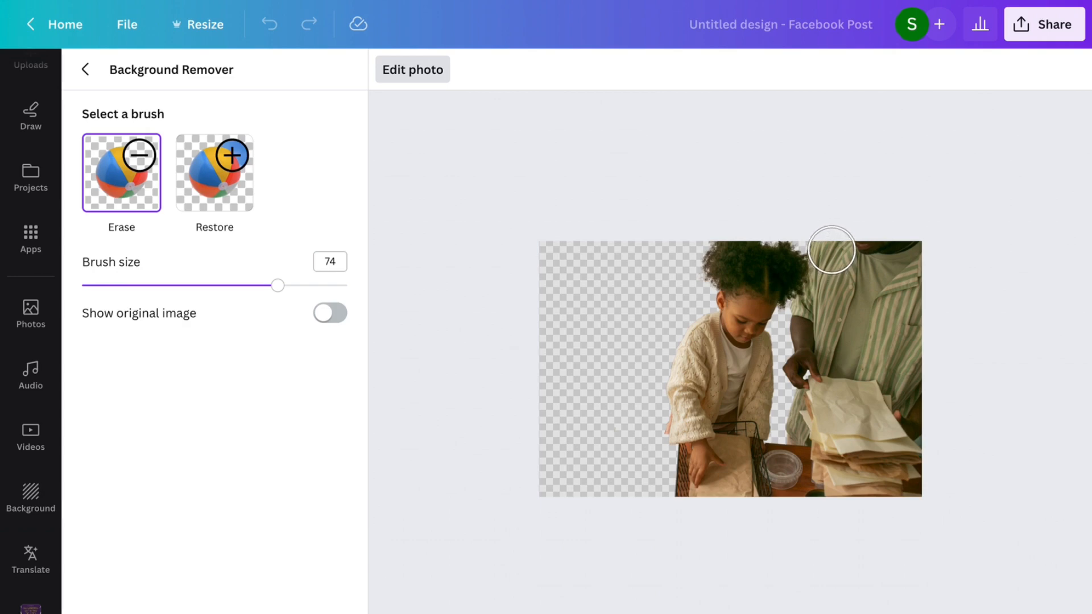
mouse_move(837, 250)
left_mouse_down()
mouse_move(938, 256)
mouse_move(844, 278)
mouse_move(812, 316)
mouse_move(833, 376)
mouse_move(857, 322)
mouse_move(907, 303)
mouse_move(908, 486)
mouse_move(901, 432)
mouse_move(854, 421)
mouse_move(807, 425)
mouse_move(794, 467)
mouse_move(862, 480)
mouse_move(807, 407)
mouse_move(850, 449)
left_mouse_up()
left_click_drag(275, 287, 167, 286)
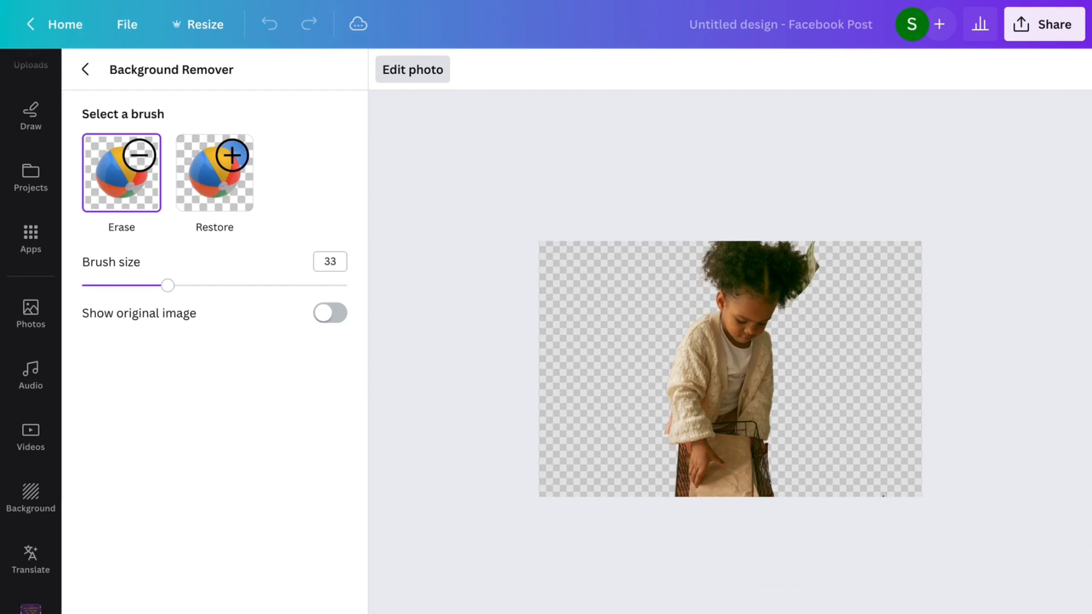
left_click(406, 350)
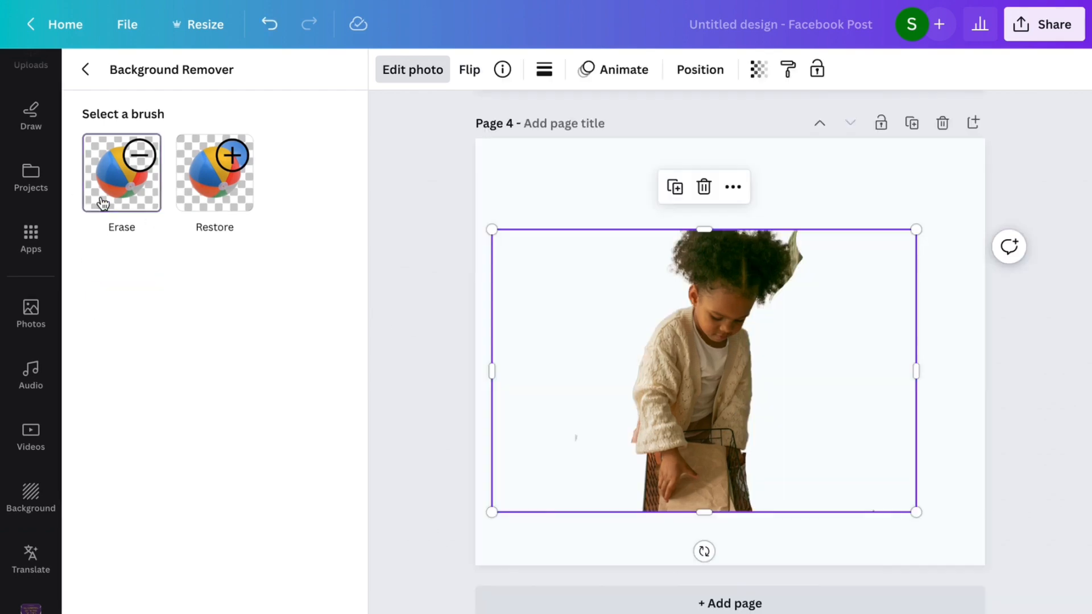
Step: Clean the girl's outline with the Erase brush at size 15, removing the scraps beside her hair, the basket and her sleeve
scroll(731, 352, "up", 10)
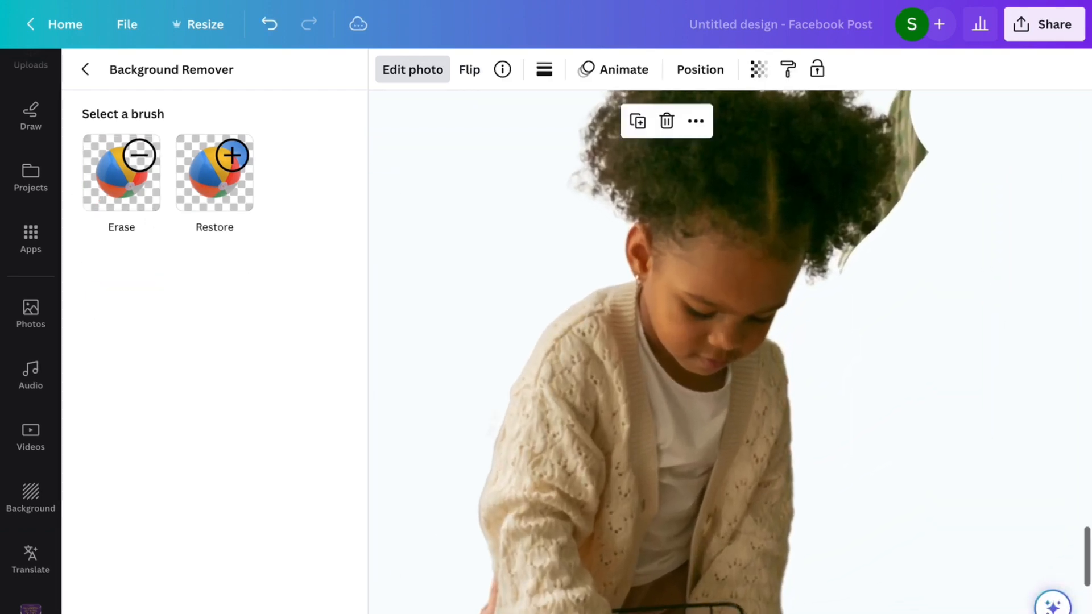
scroll(895, 450, "up", 2)
scroll(895, 452, "up", 1)
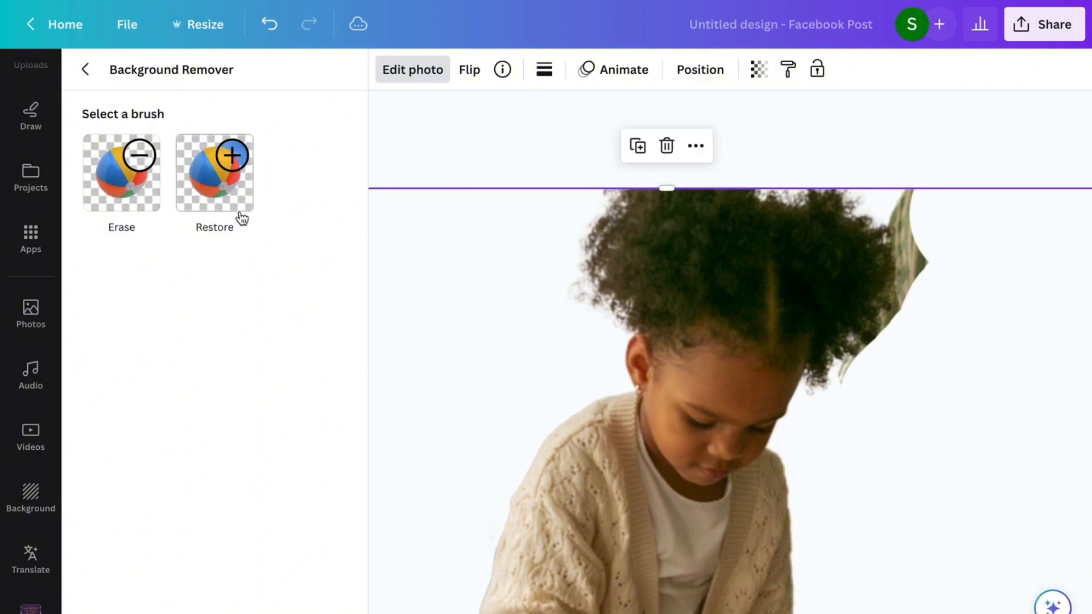
left_click(126, 205)
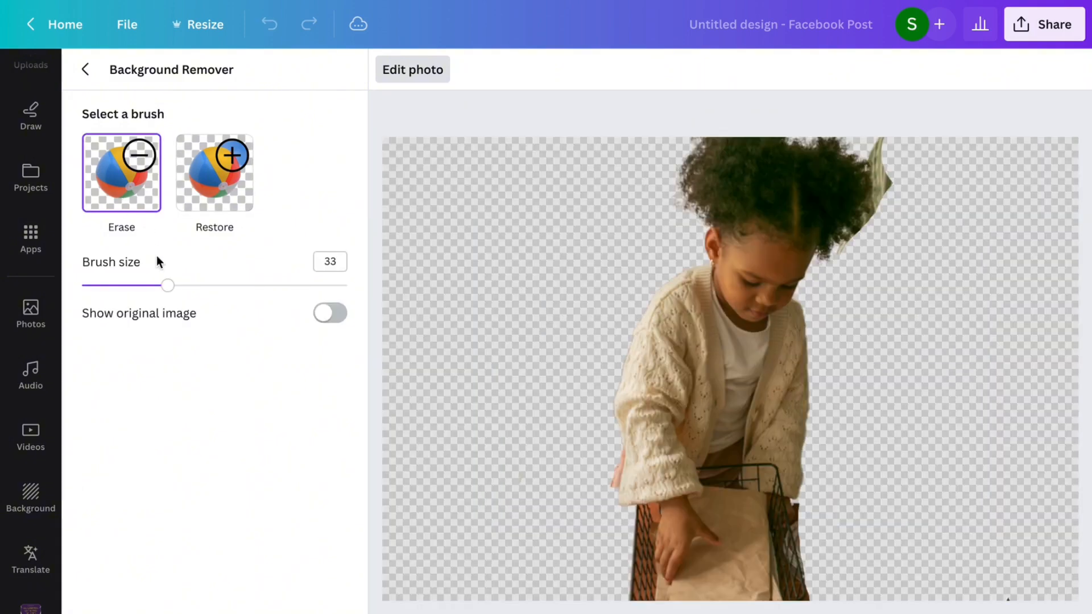
left_click_drag(168, 284, 119, 287)
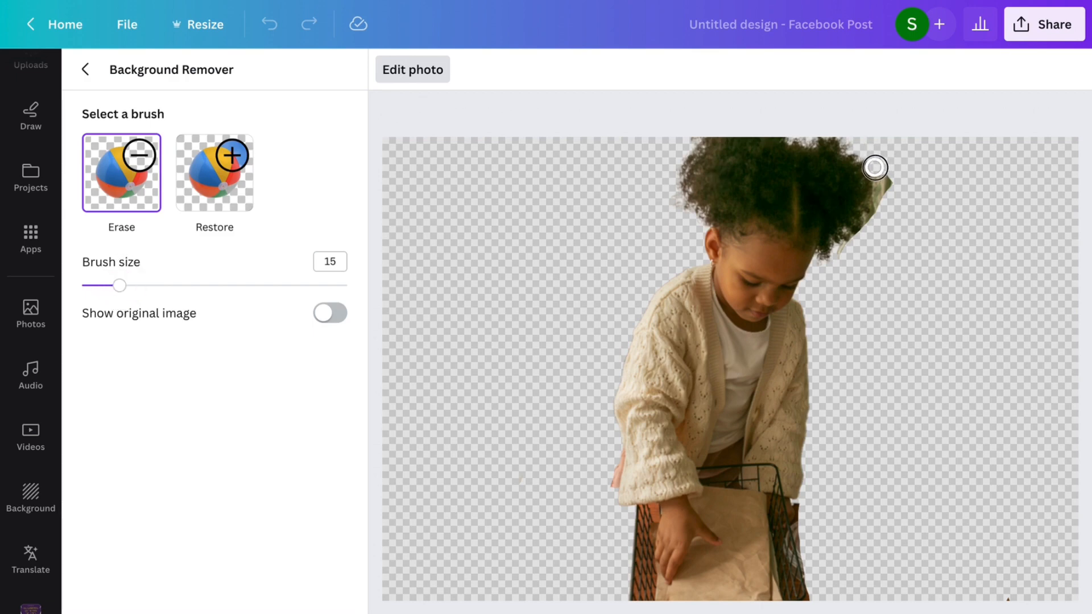
mouse_move(875, 167)
left_mouse_down()
mouse_move(887, 178)
mouse_move(880, 212)
mouse_move(846, 239)
mouse_move(838, 264)
left_mouse_up()
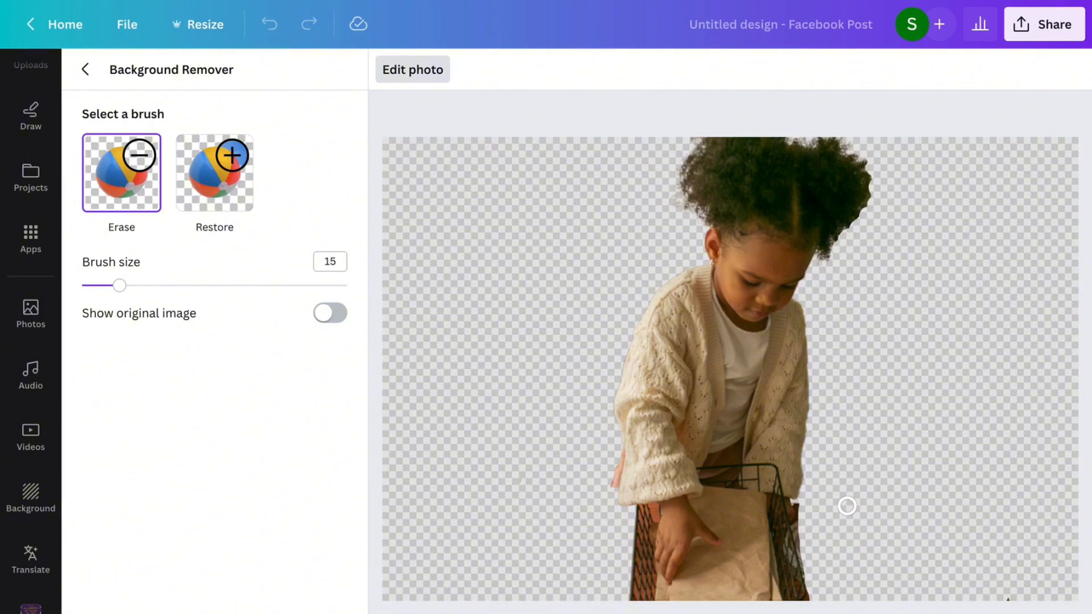
left_click_drag(801, 506, 808, 551)
left_click_drag(614, 445, 608, 490)
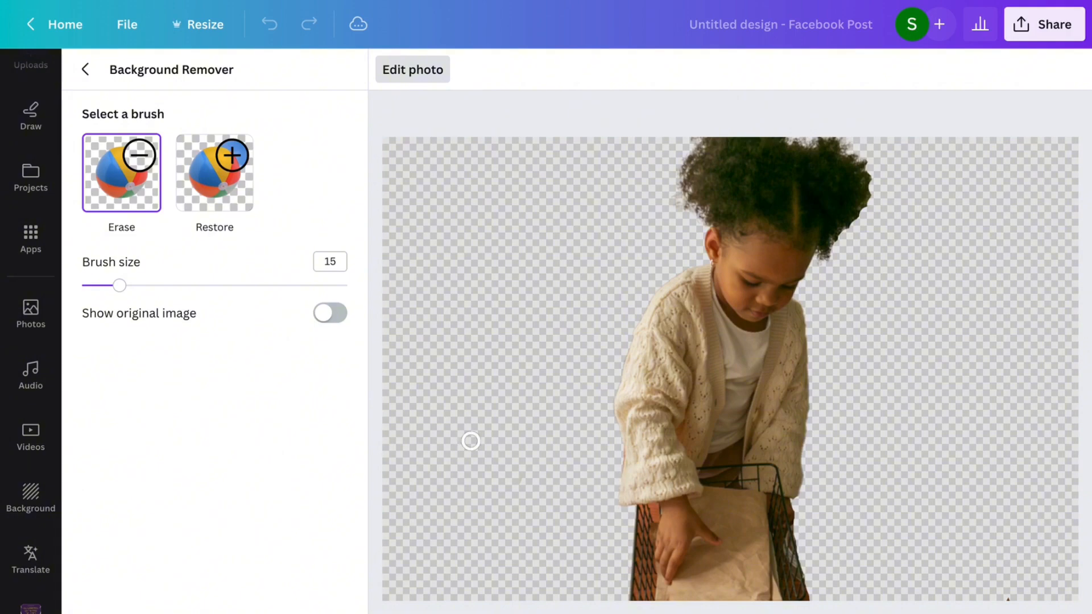
Step: Leave the photo editor, paste the cleaned girl cutout onto page 3 and place it in the page's lower right corner
left_click(389, 75)
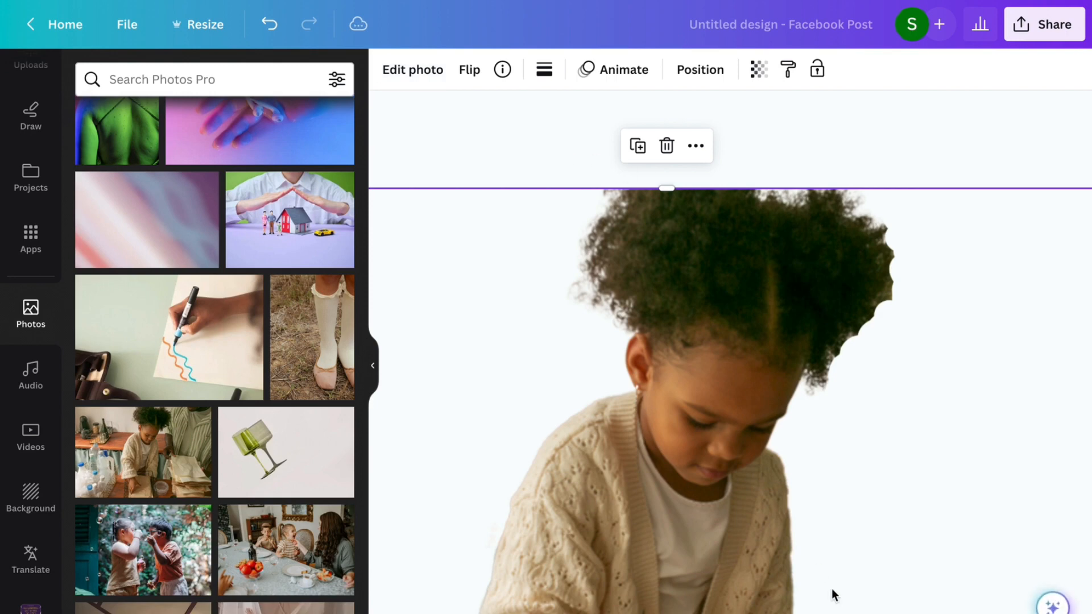
scroll(730, 352, "down", 10)
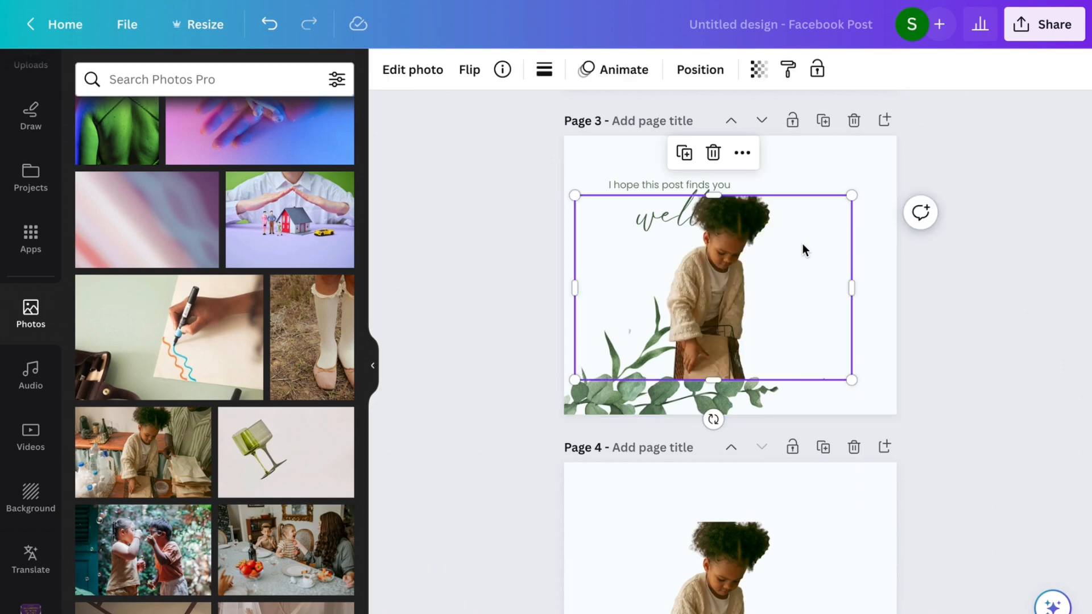
key("ctrl+v")
left_click_drag(727, 273, 839, 309)
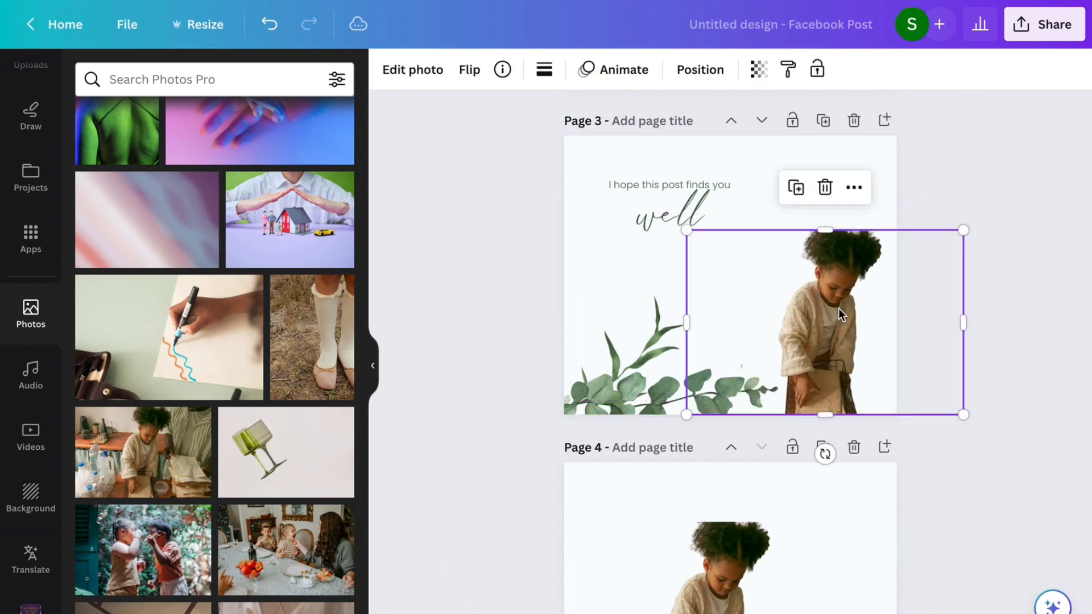
Step: Flip the girl cutout horizontally, enlarge it to about 1050 × 700 px and position the girl along page 3's right side
left_click(471, 71)
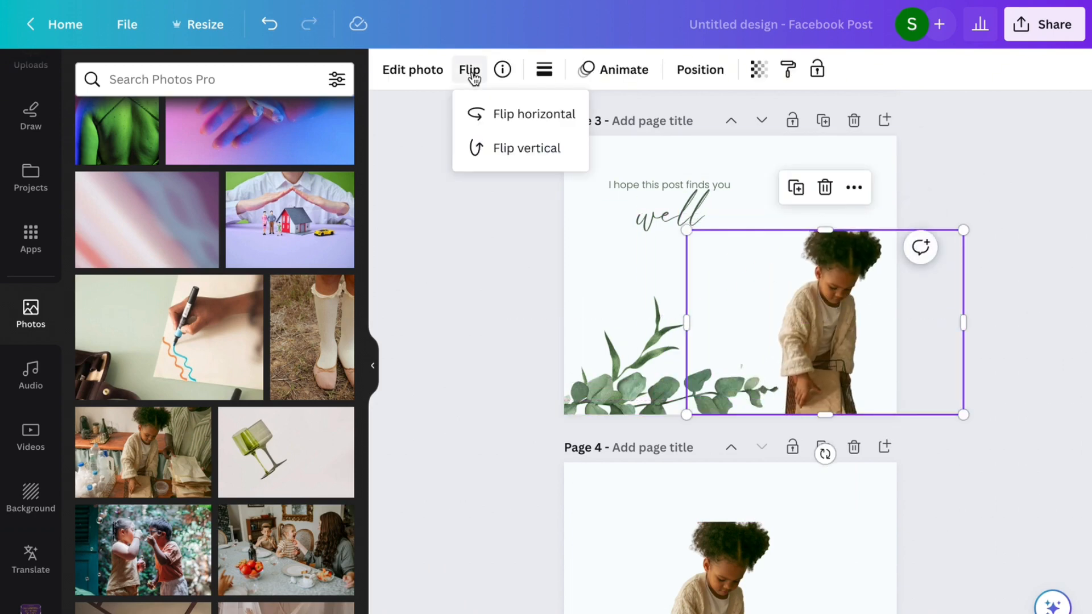
left_click(498, 114)
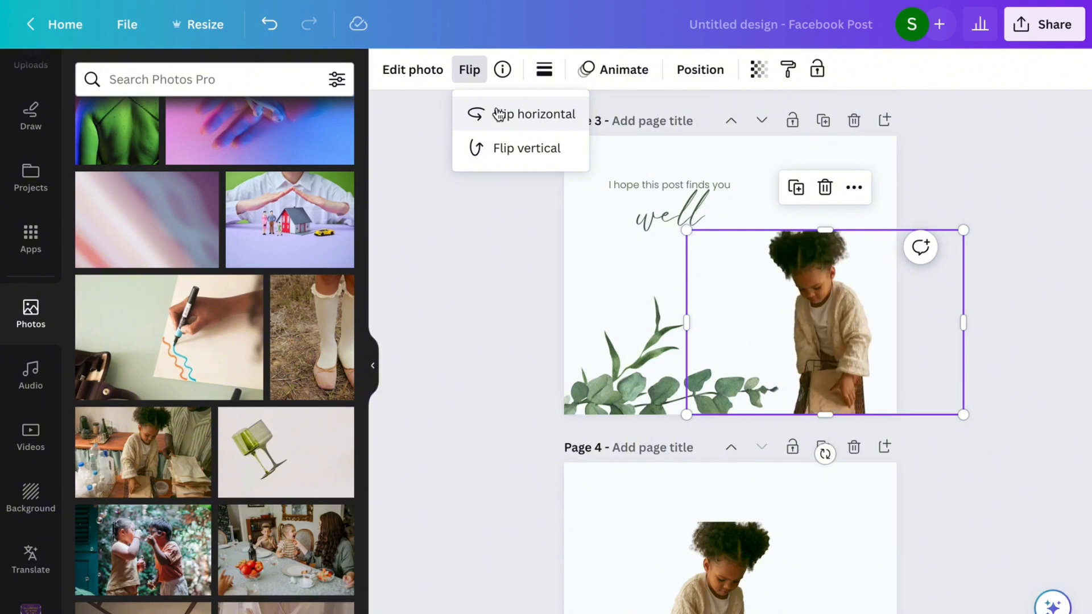
left_click_drag(686, 229, 592, 167)
left_click_drag(788, 254, 837, 258)
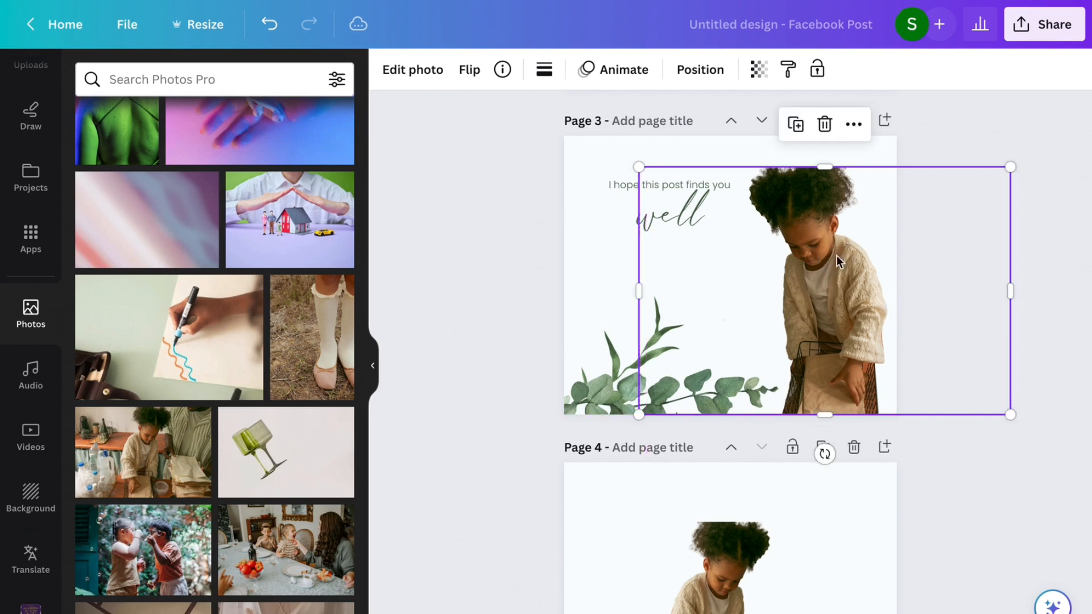
Step: Replace the greeting line on page 3 with "I hope you find the joy in little things"
left_click(618, 182)
double_click(617, 181)
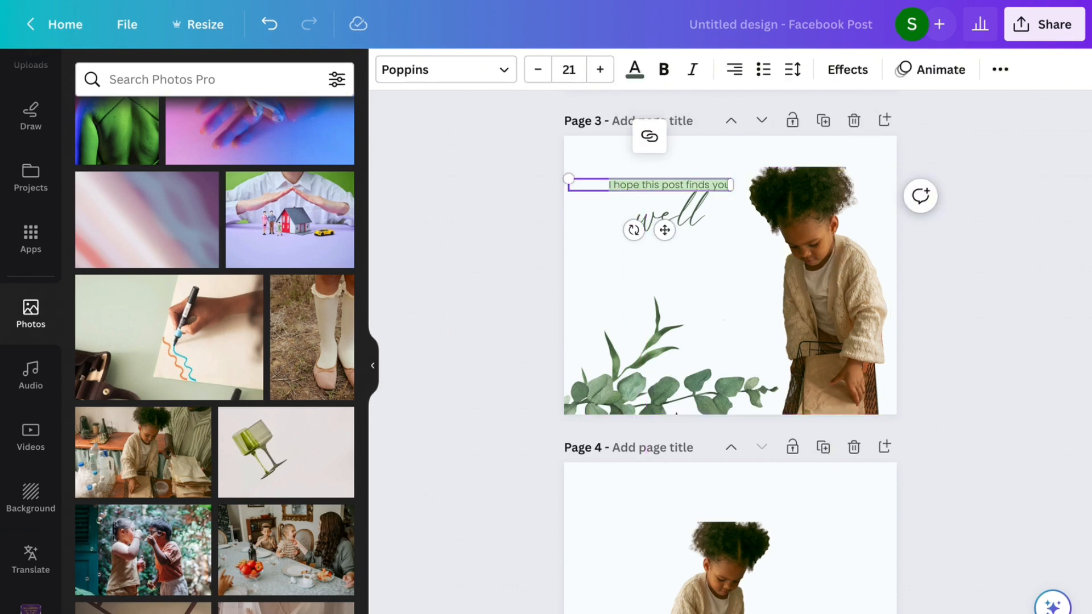
type("I hope you")
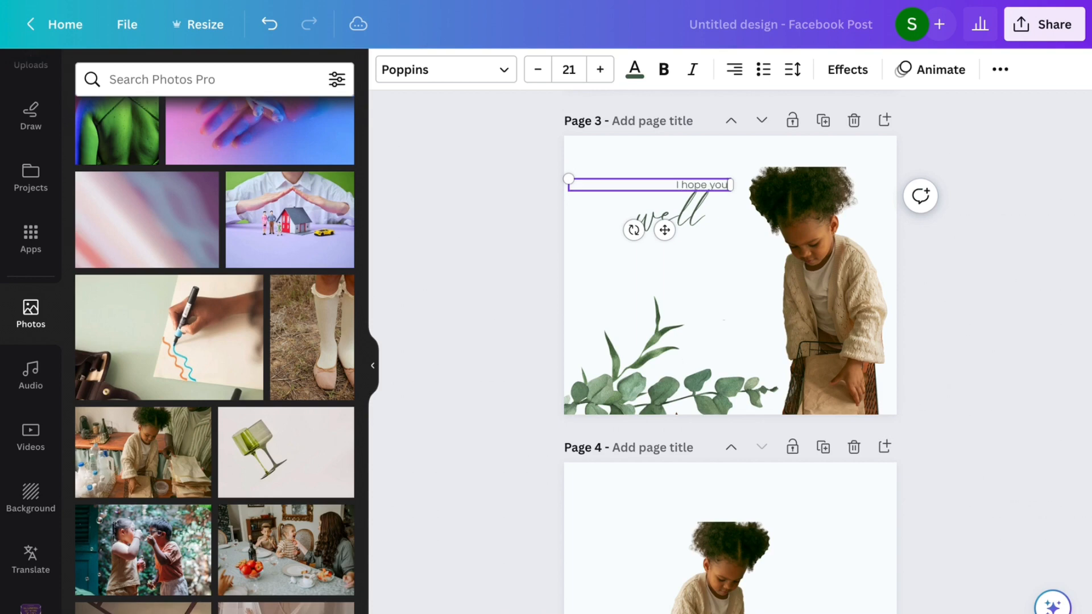
type(" find the joy in li")
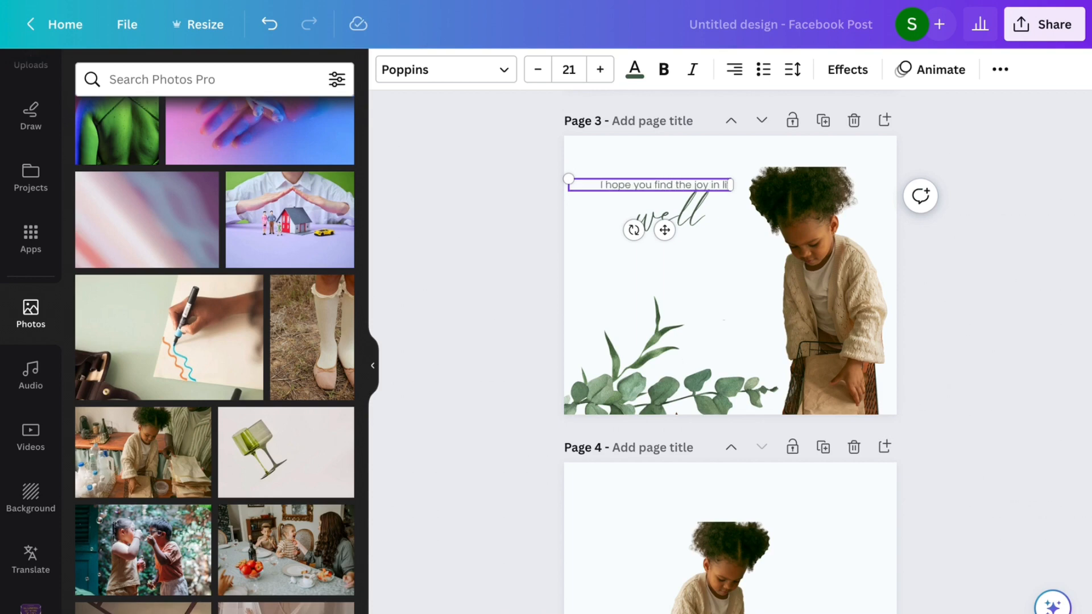
type("ttle things")
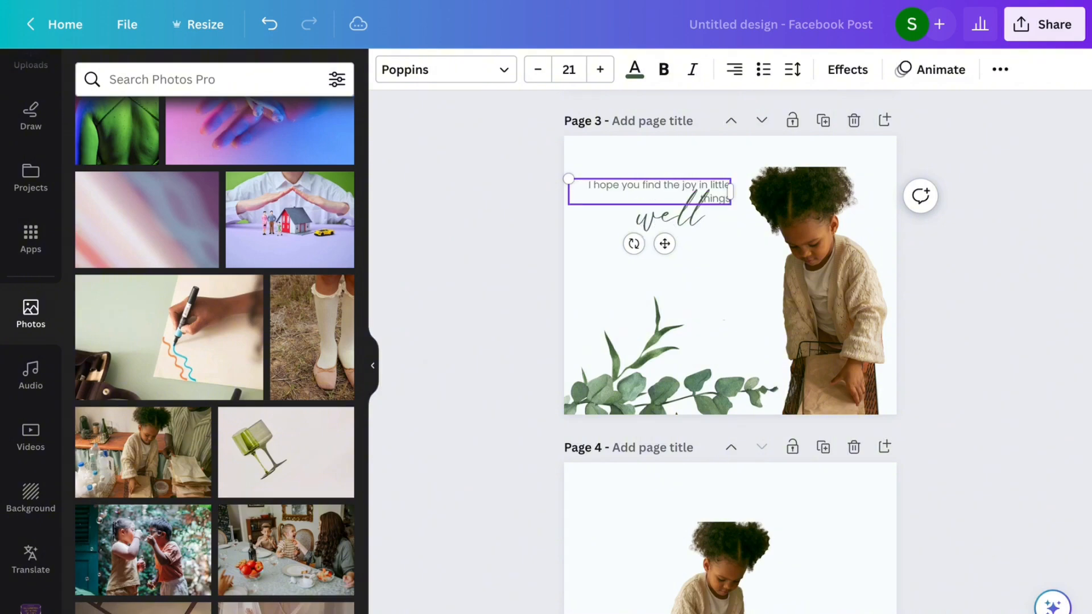
left_click(664, 217)
double_click(665, 217)
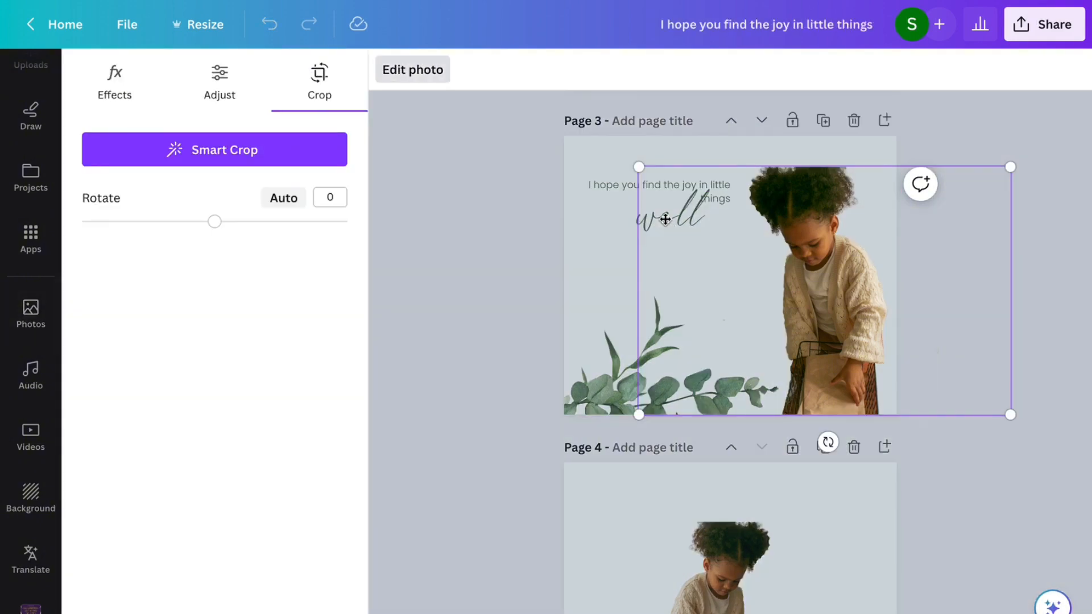
left_click(602, 250)
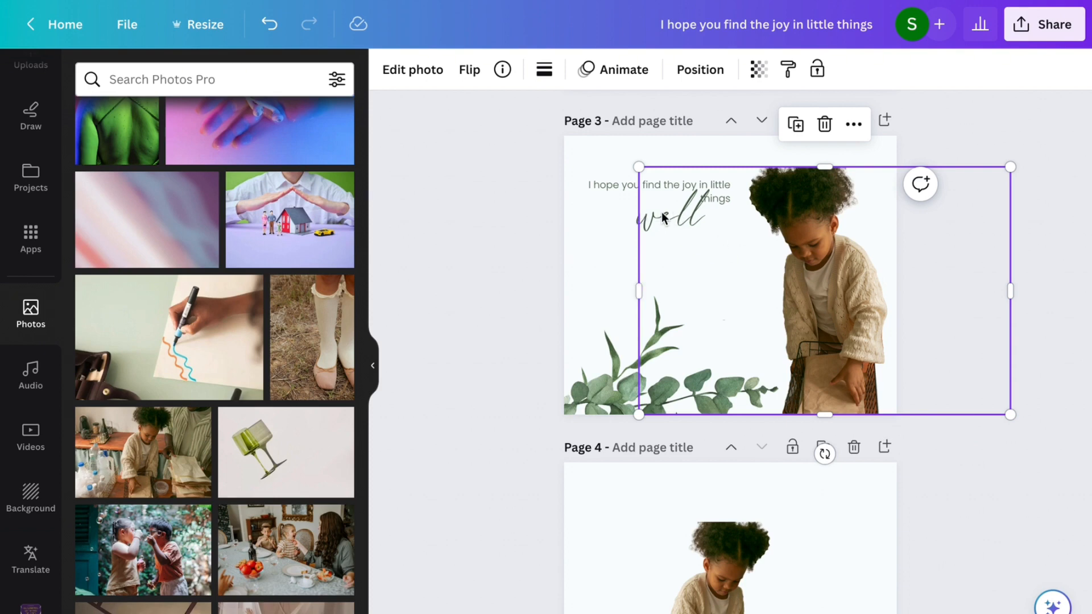
double_click(690, 223)
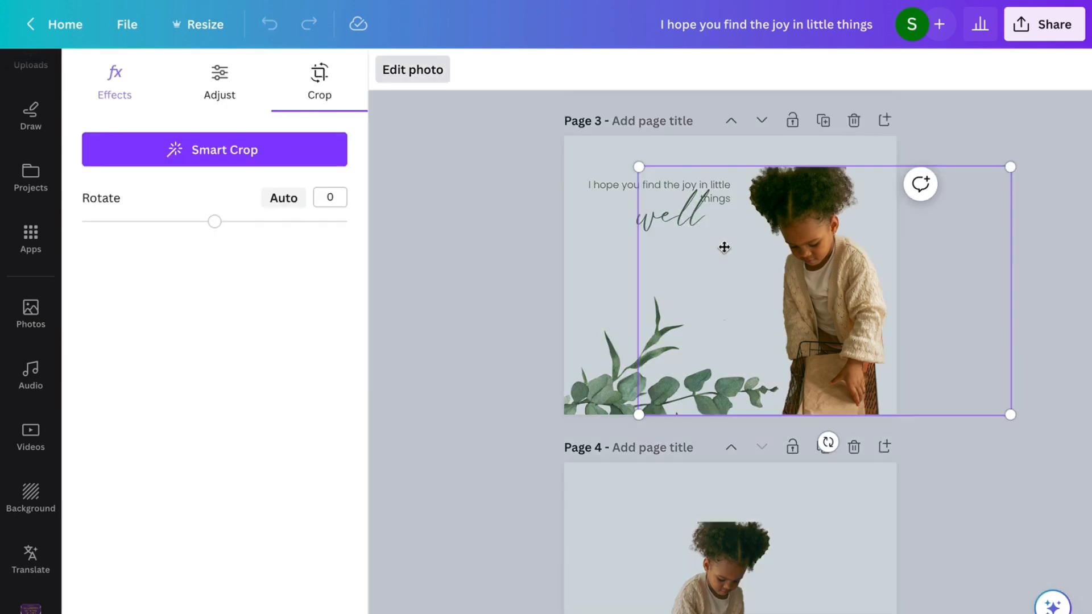
left_click(596, 254)
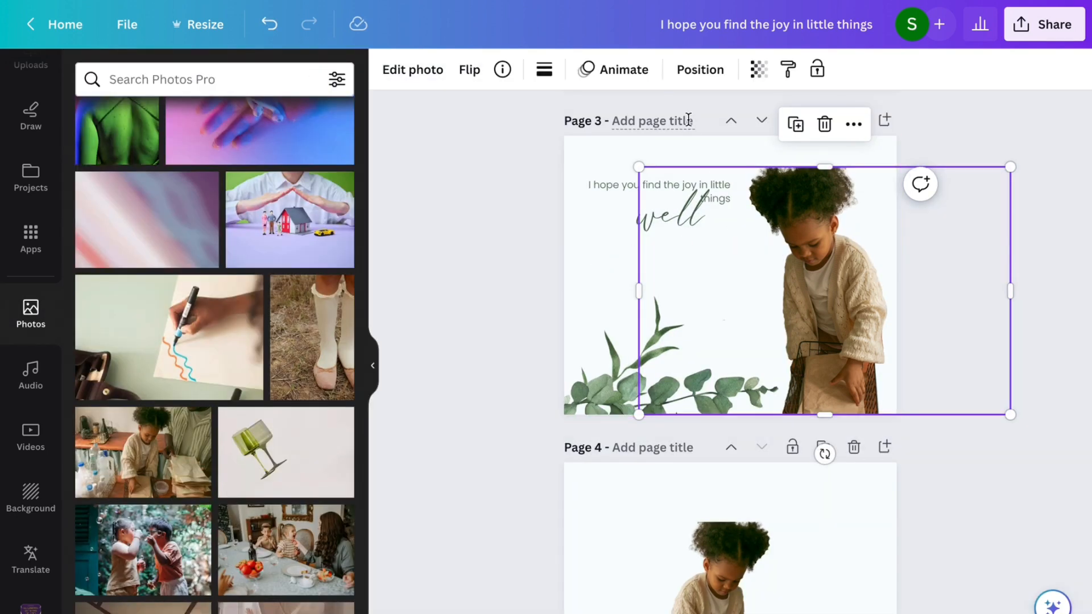
Step: Send the girl cutout one layer backward, replace the script word "well" with "today" and move it down below the quote
left_click(700, 69)
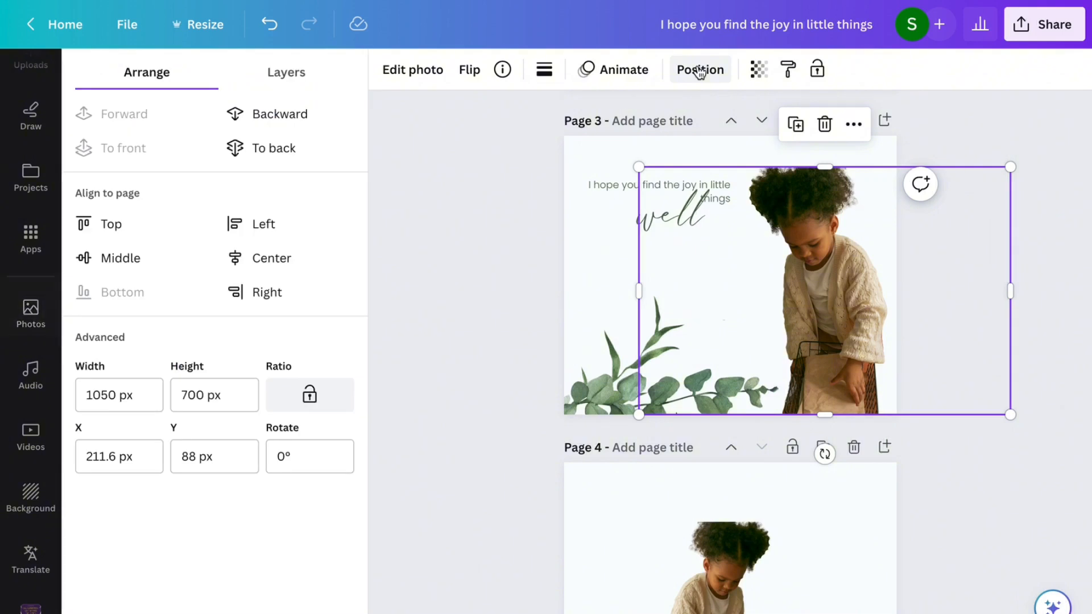
left_click(294, 116)
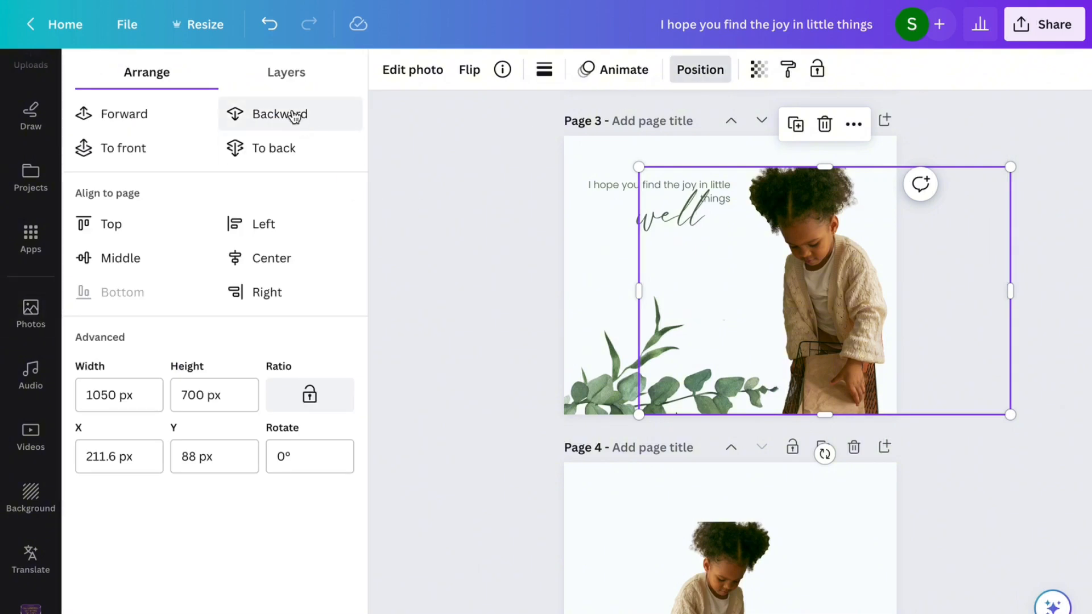
left_click(661, 214)
left_click(661, 209)
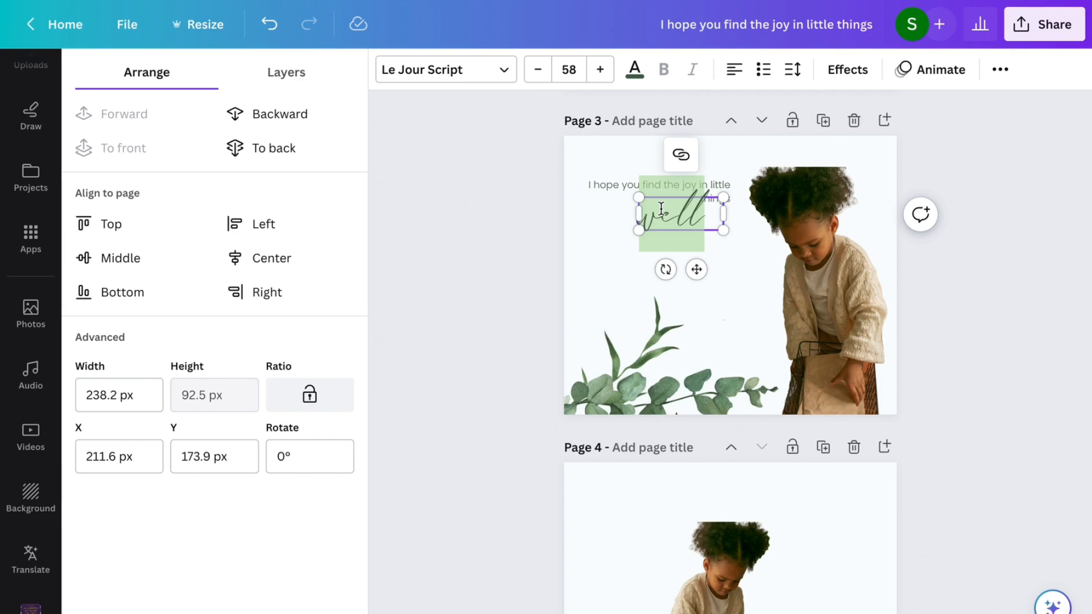
type("today")
left_click_drag(696, 270, 697, 303)
Step: Send the girl cutout another layer backward so it sits behind the quote text
left_click(674, 195)
left_click(600, 190)
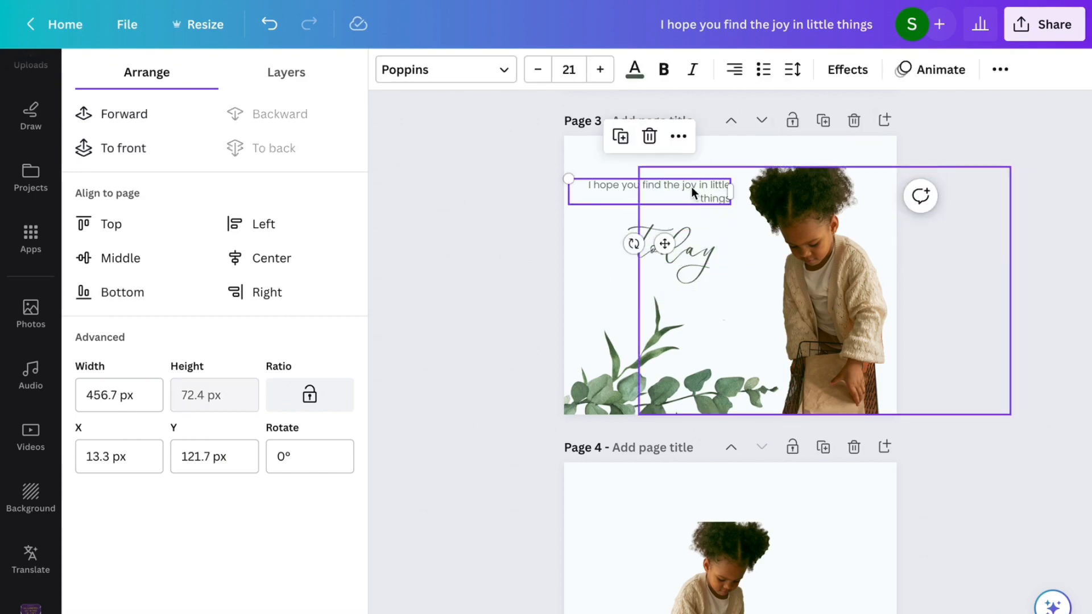
left_click(700, 184)
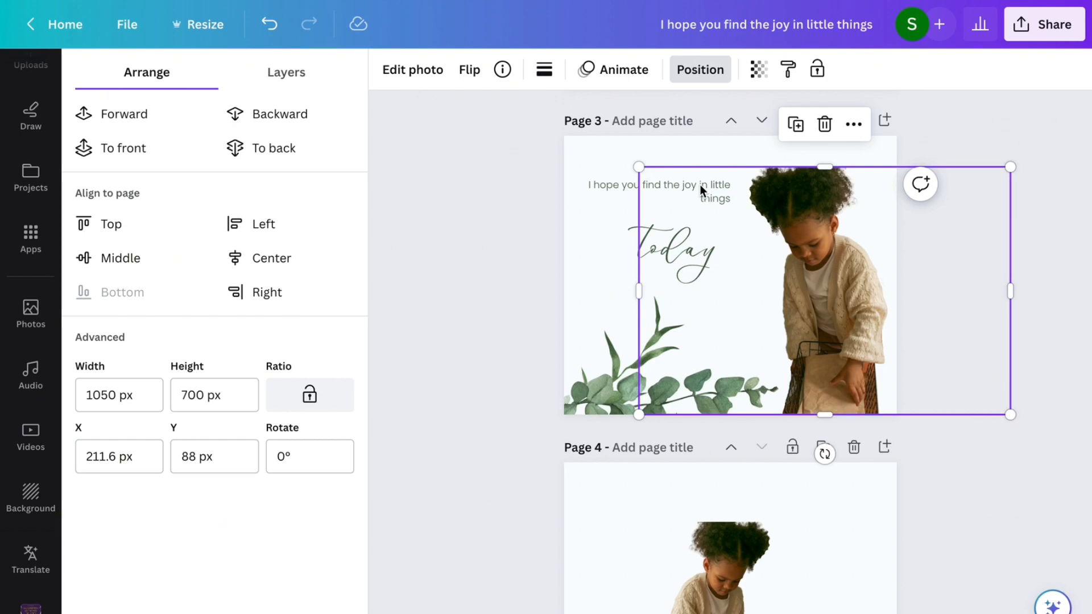
left_click(704, 73)
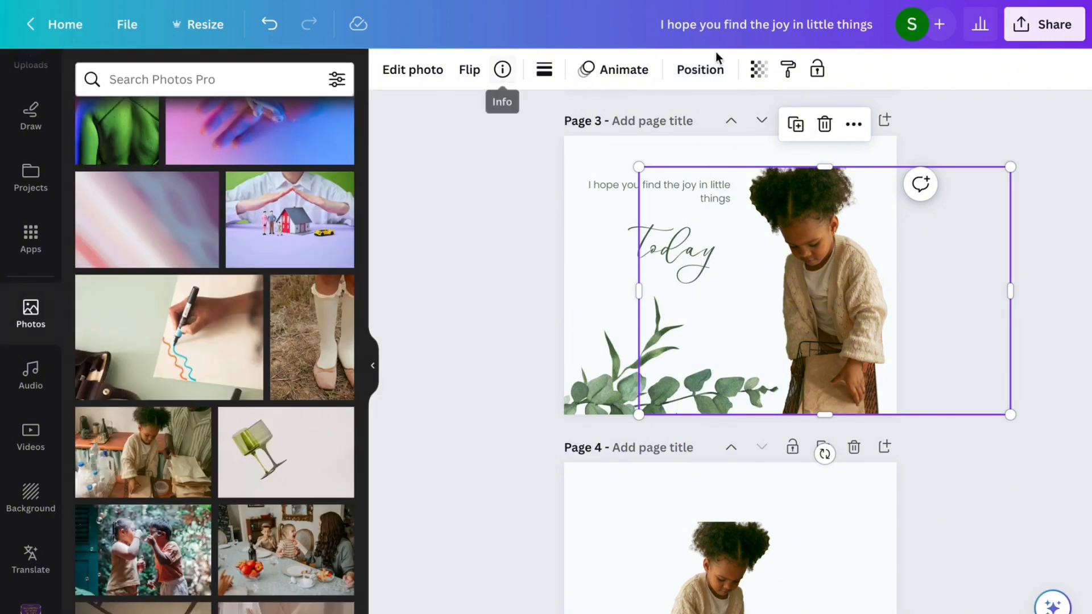
left_click(699, 80)
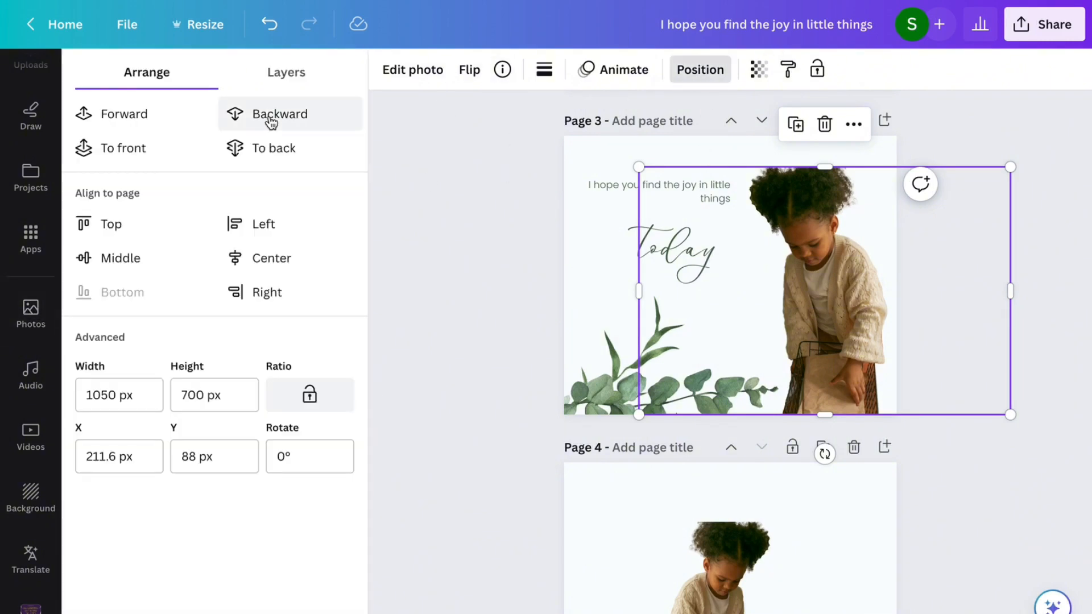
left_click(296, 116)
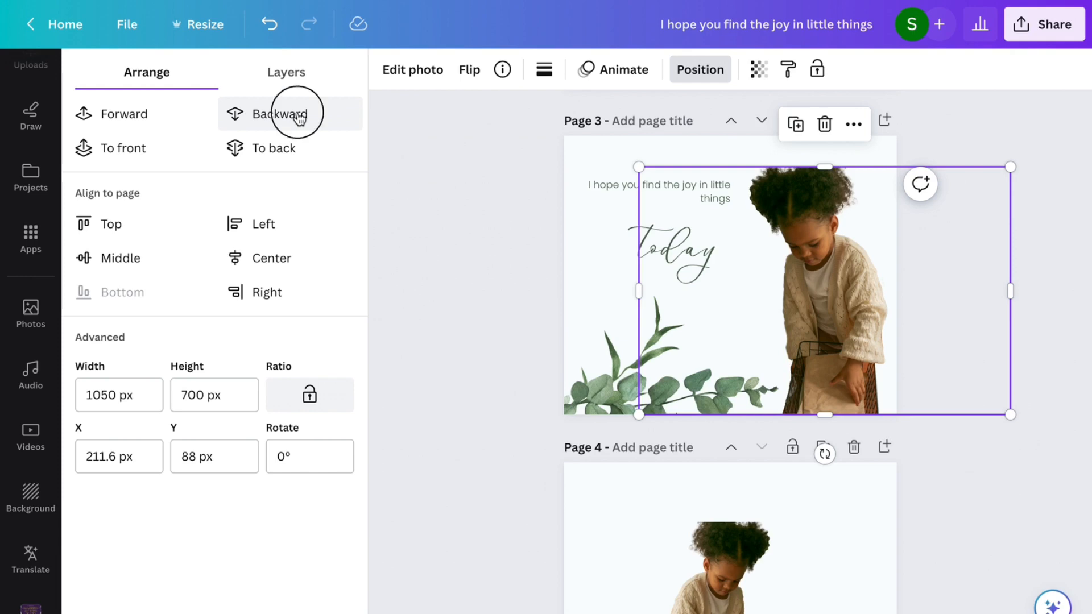
Step: Break the quote into two lines after the word "joy"
left_click(619, 191)
left_click(678, 180)
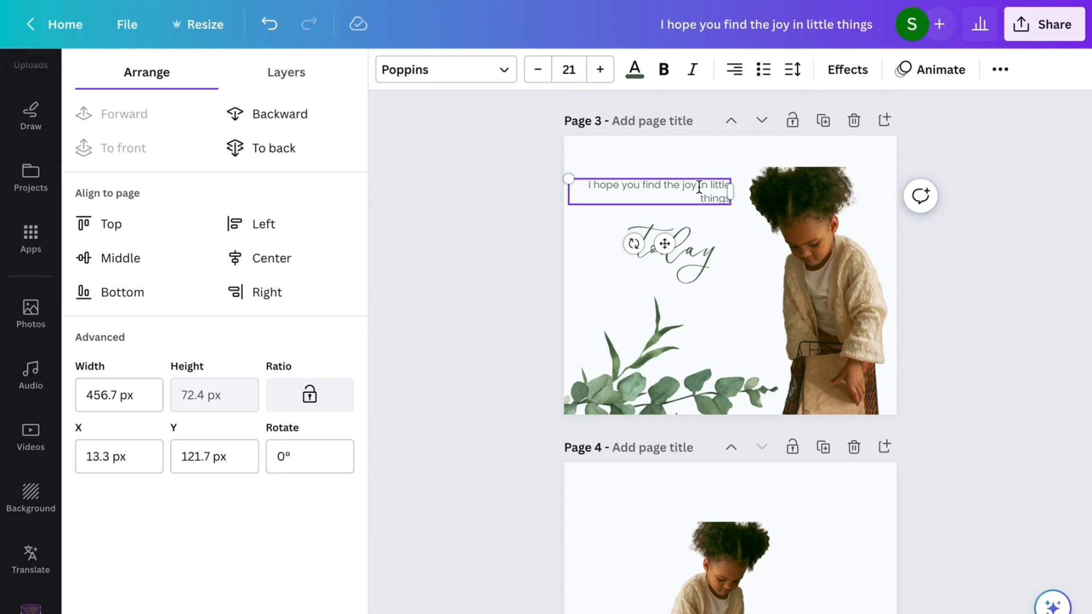
left_click(699, 187)
key("Return")
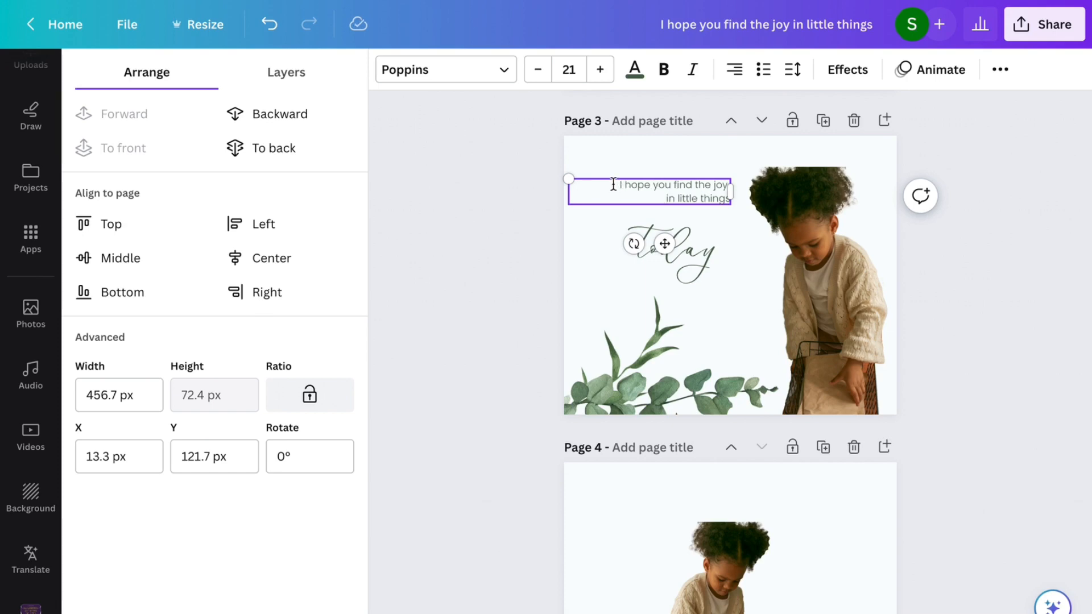
Step: Center-align both lines of the quote and narrow its text box to about 391 px
left_click_drag(613, 184, 733, 198)
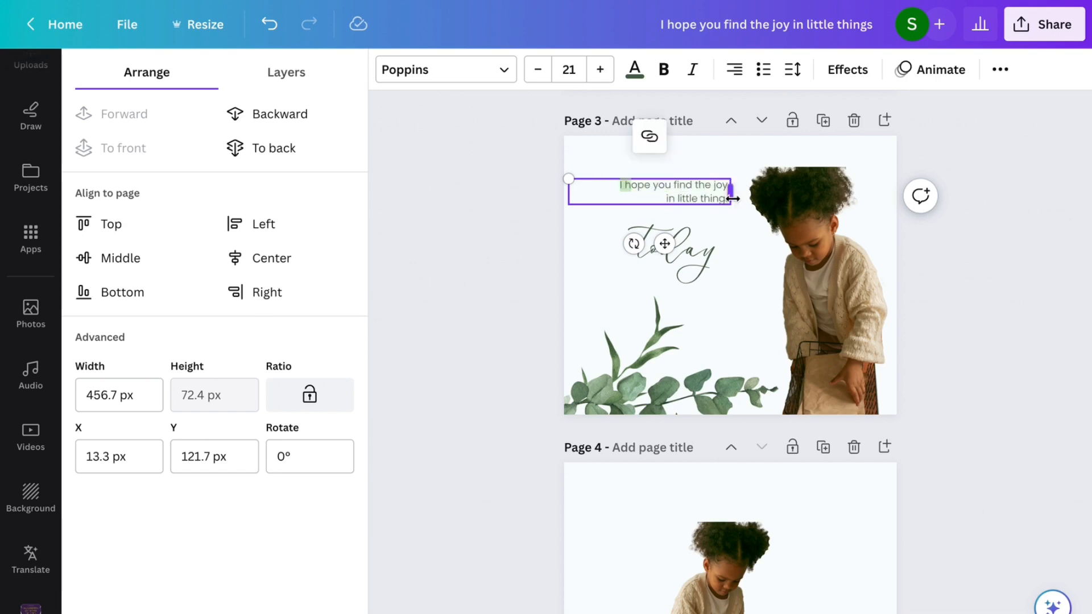
left_click(666, 191)
left_click_drag(618, 186, 731, 198)
left_click(734, 71)
left_click(734, 71)
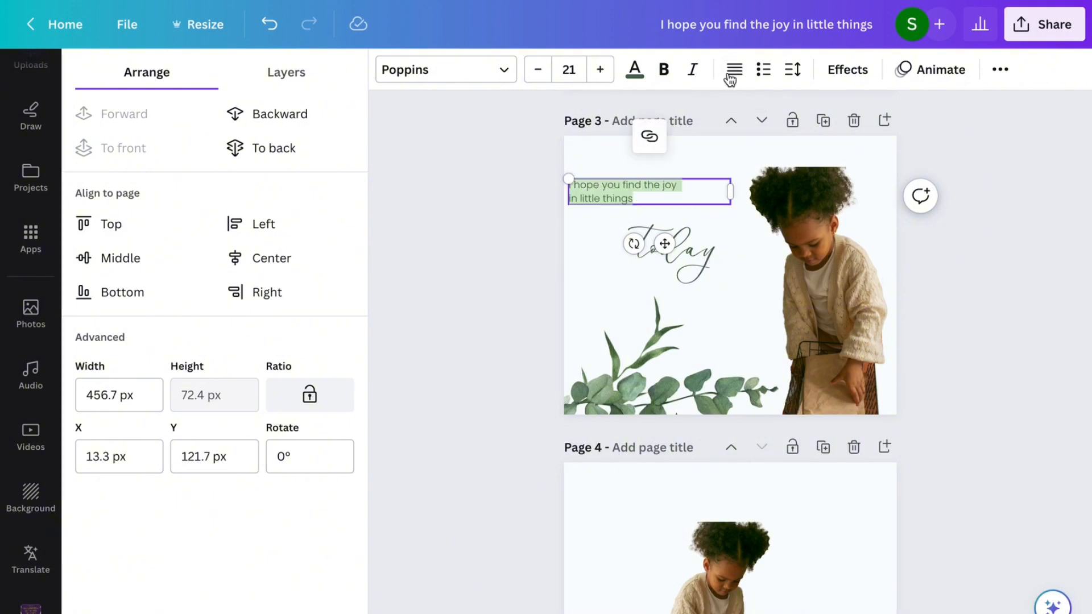
left_click(734, 71)
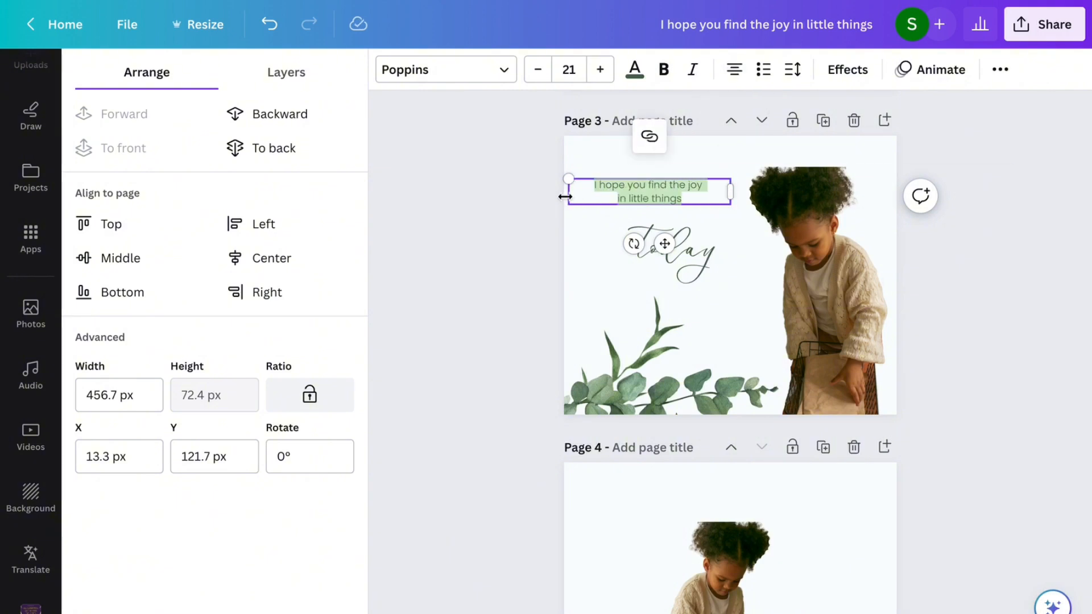
left_click_drag(565, 197, 588, 195)
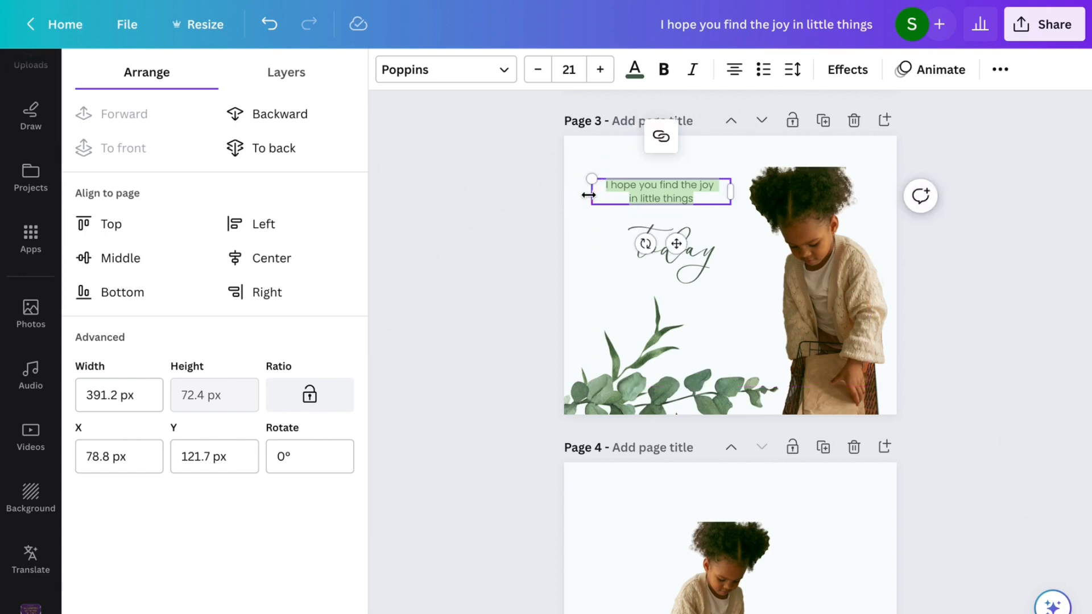
Step: Raise the quote's font size to 24, then scale the text further to fill the space beside the girl
left_click(600, 73)
left_click(601, 73)
left_click(601, 73)
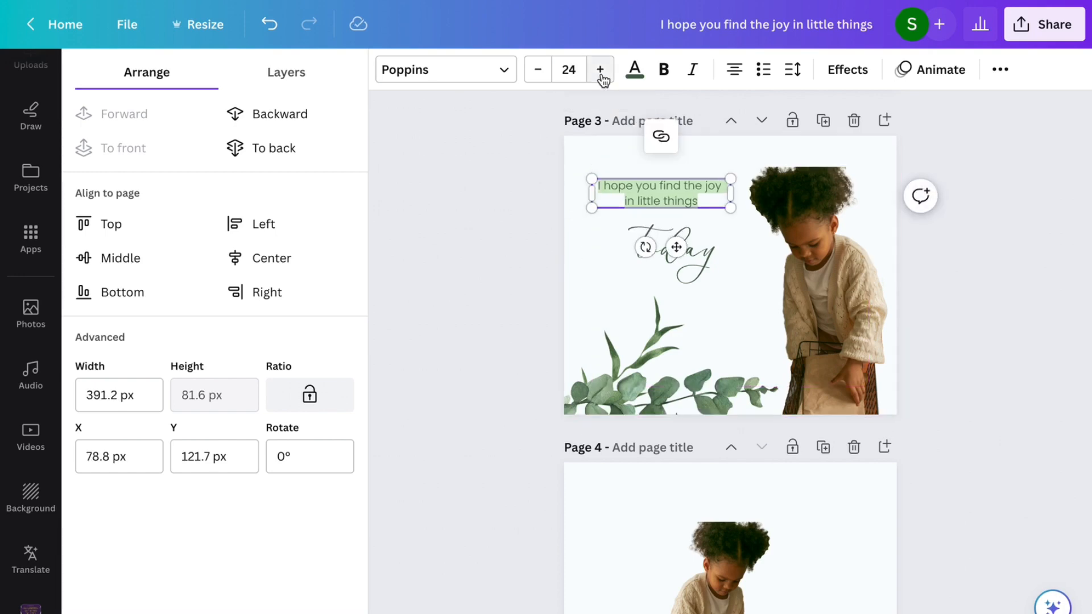
left_click_drag(591, 176, 571, 165)
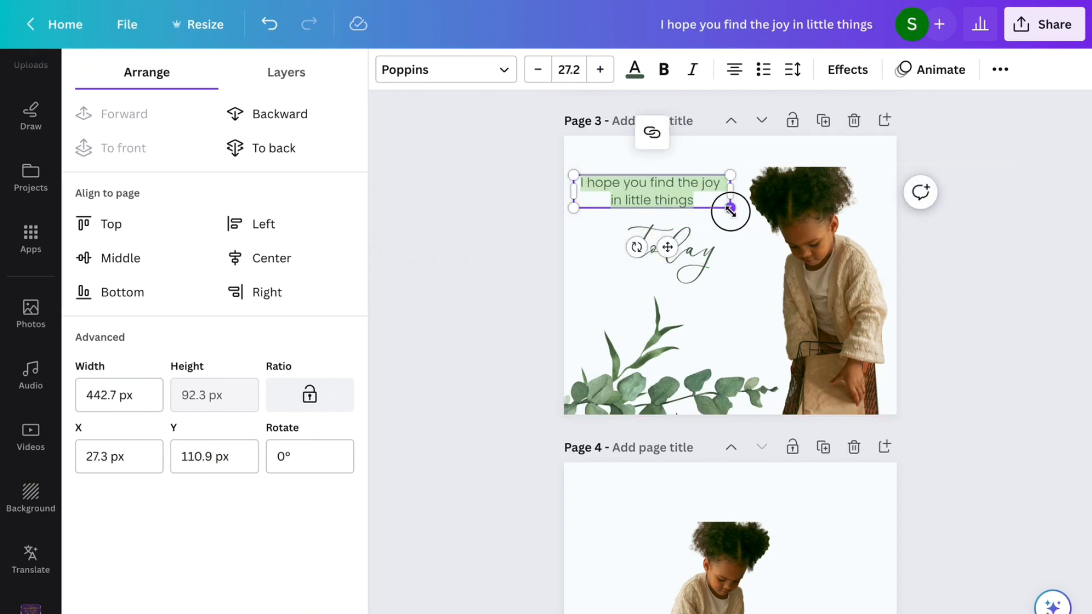
left_click_drag(730, 208, 758, 229)
Step: Move the word "today" slightly left so it sits centered beneath the quote
left_click_drag(685, 250, 675, 257)
left_click(703, 273)
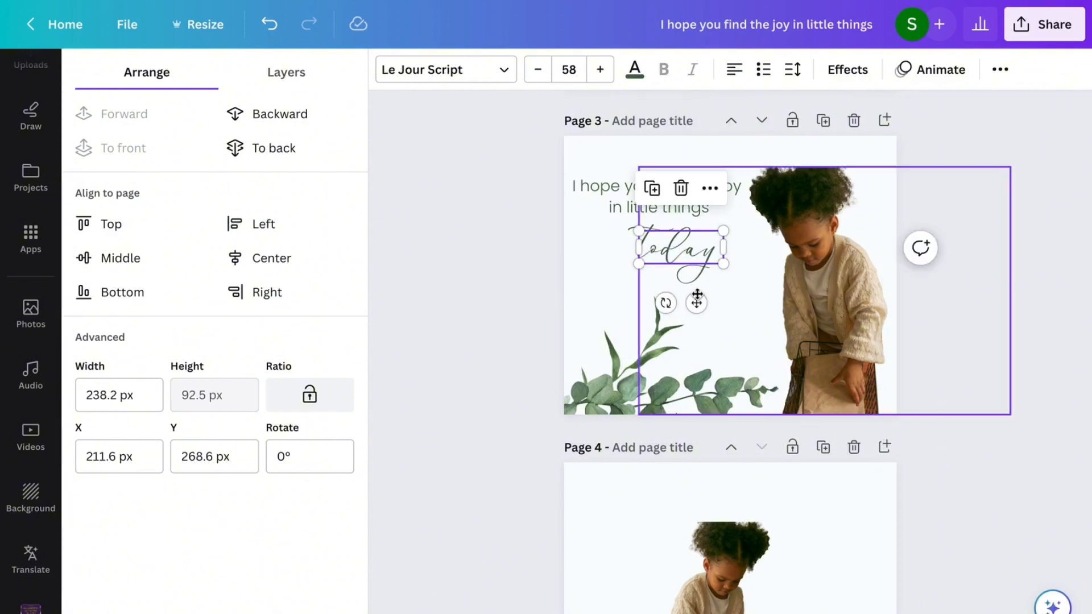
left_click_drag(697, 301, 681, 298)
Step: Shift the girl cutout slightly right and enlarge it to the full height of page 3
left_click_drag(649, 384, 658, 385)
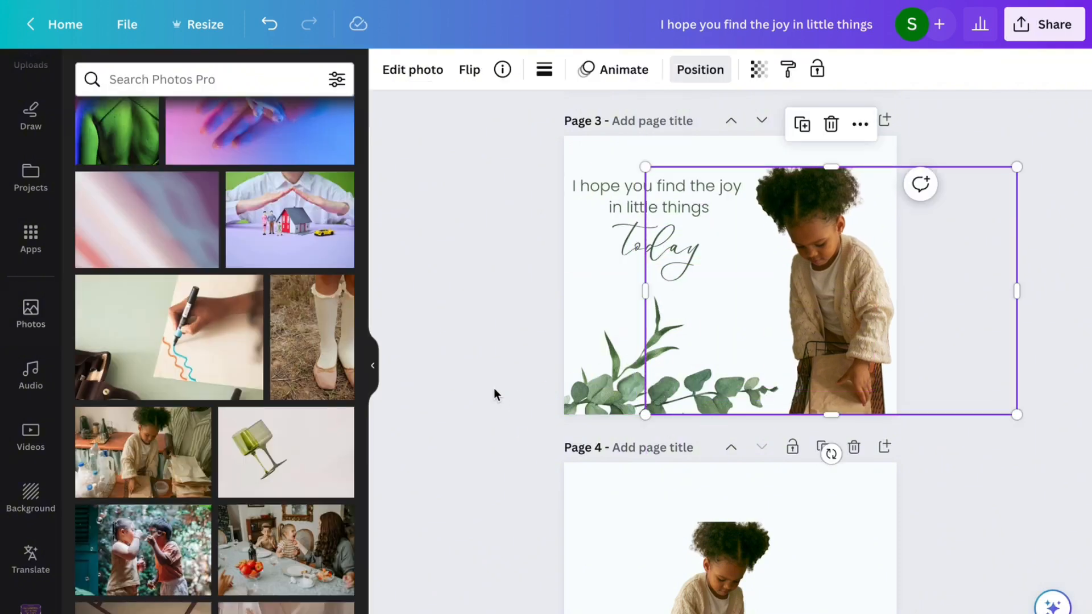
left_click(585, 259)
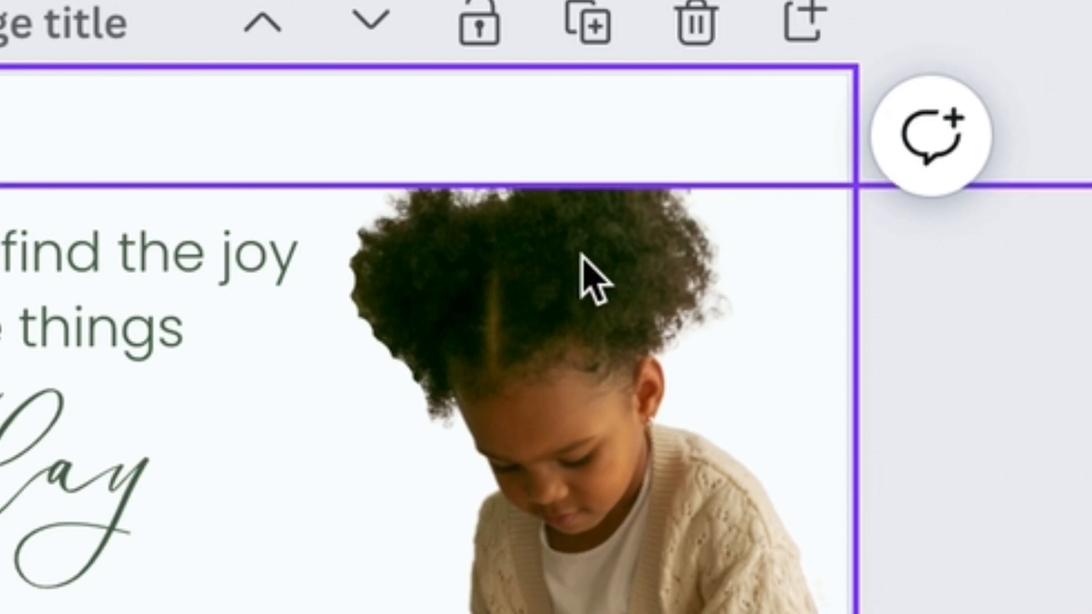
left_click(582, 256)
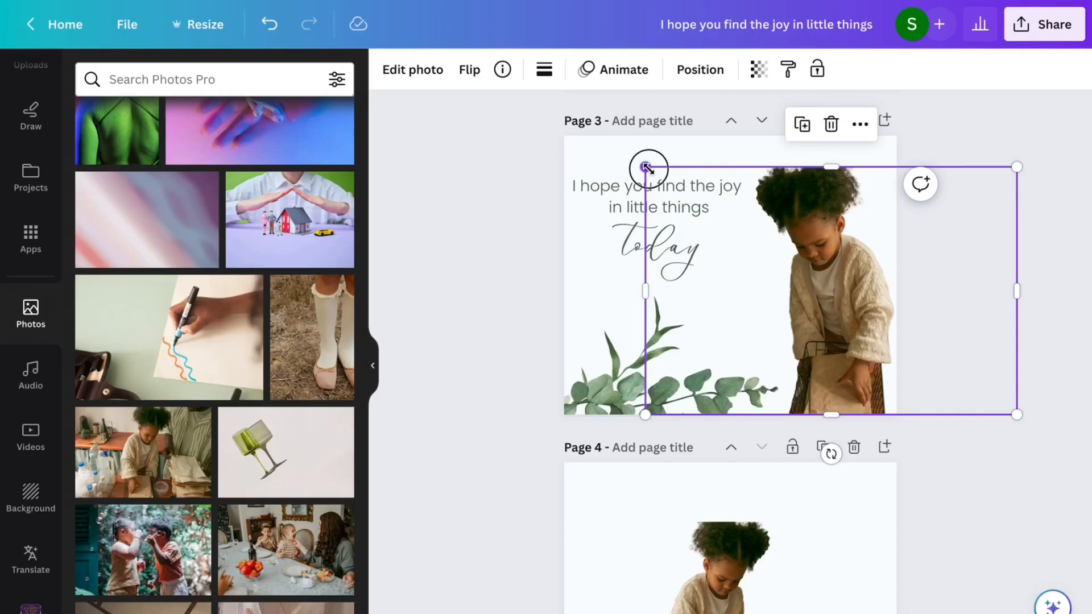
left_click_drag(649, 168, 599, 140)
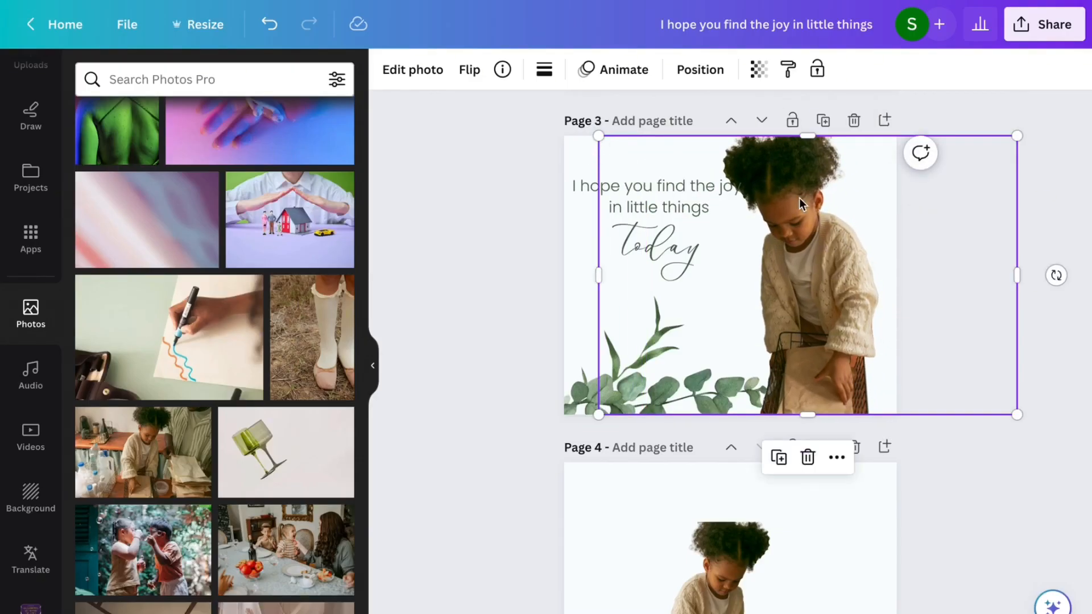
Step: Move the girl cutout further right so it meets the page's right edge and clears the quote
left_click_drag(851, 262, 866, 238)
left_click(535, 293)
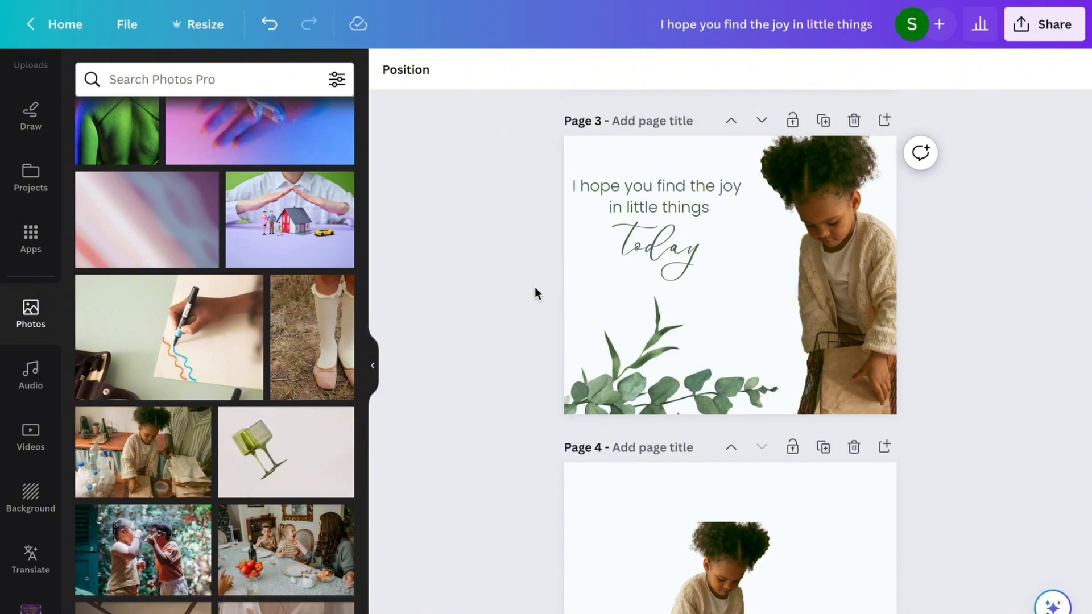
Step: Group the quote with the word "today" and shift them down and slightly right into the space beside the girl
left_click(659, 247)
left_click(672, 213)
left_click(673, 237, "shift")
left_click_drag(685, 205, 699, 233)
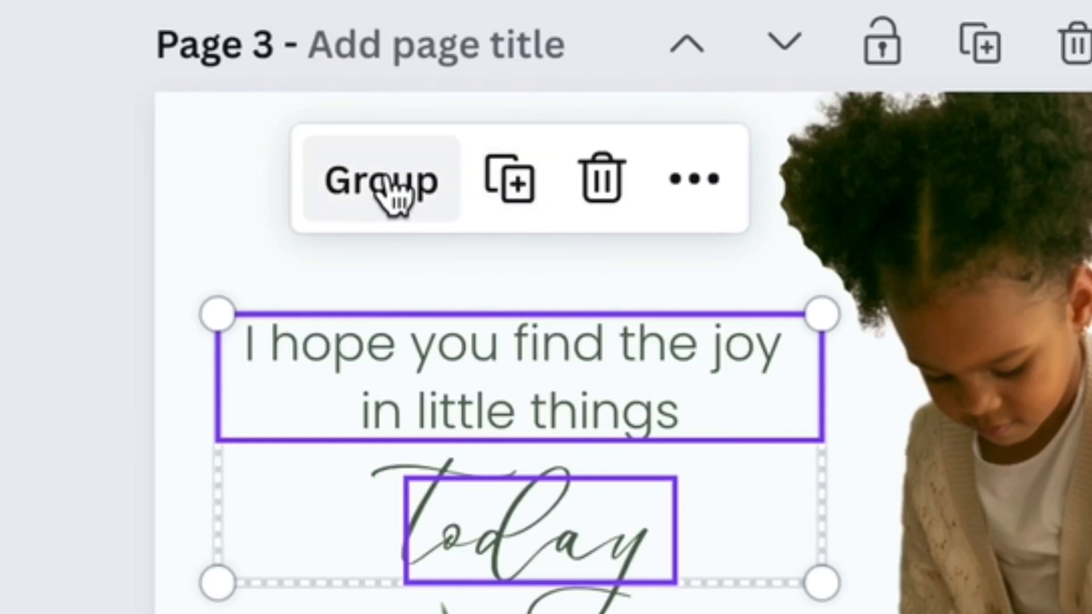
left_click(374, 202)
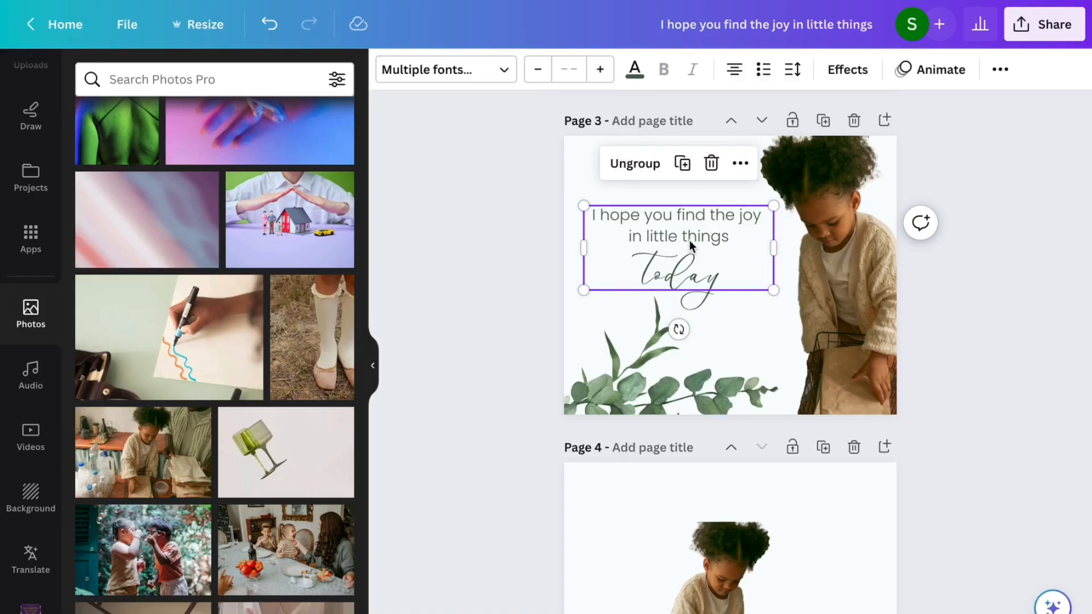
left_click(690, 240)
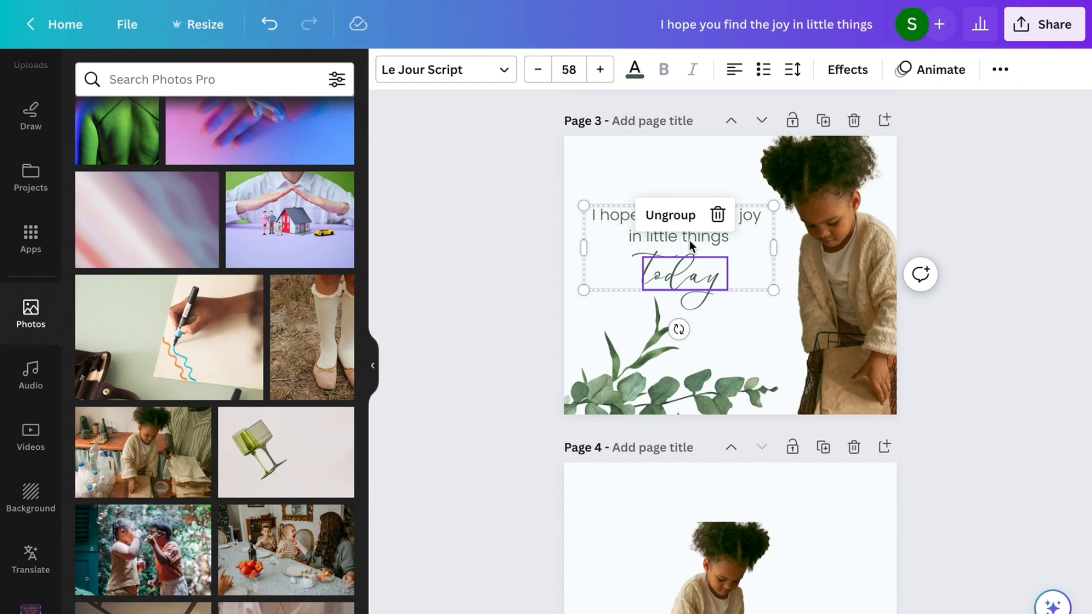
left_click_drag(681, 237, 675, 248)
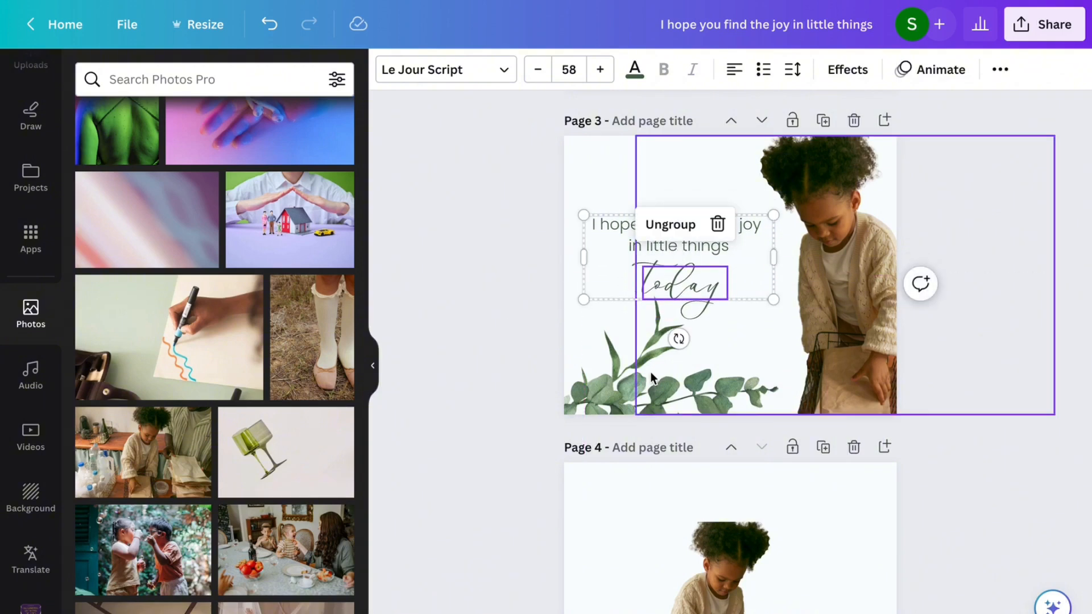
Step: Rotate the eucalyptus branch counterclockwise to a steeper angle and raise the grouped text clear of the leaves
left_click(651, 372)
left_click(614, 399)
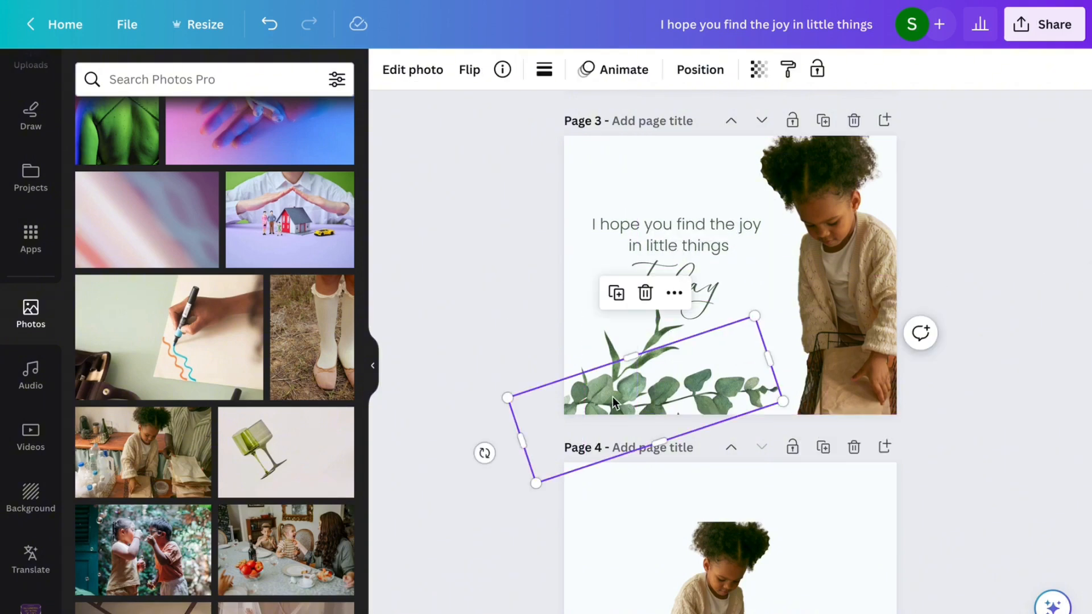
left_click_drag(484, 452, 519, 495)
left_click(534, 267)
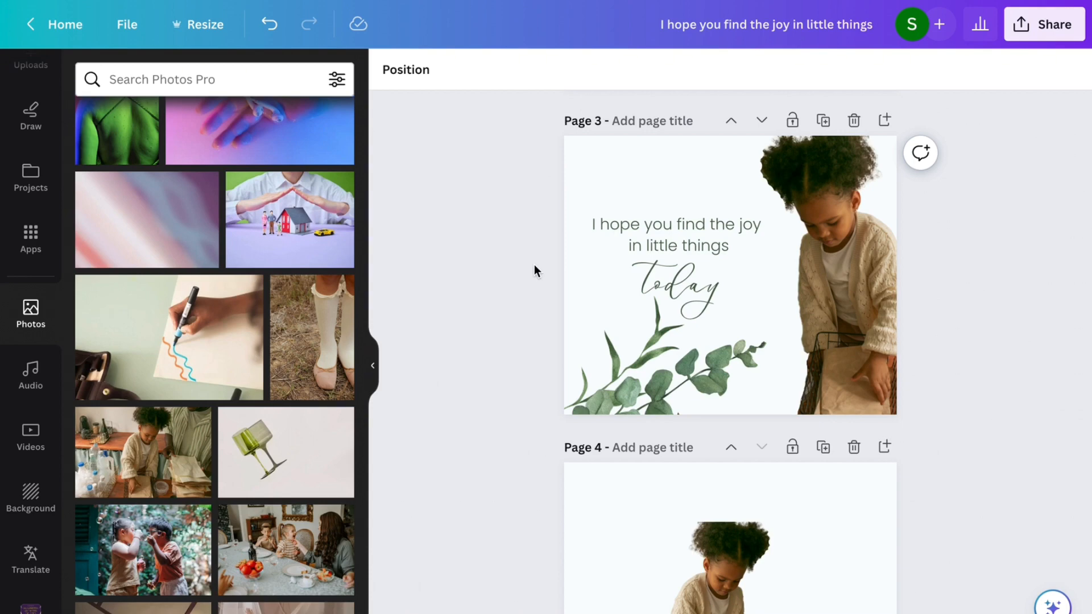
left_click(703, 274)
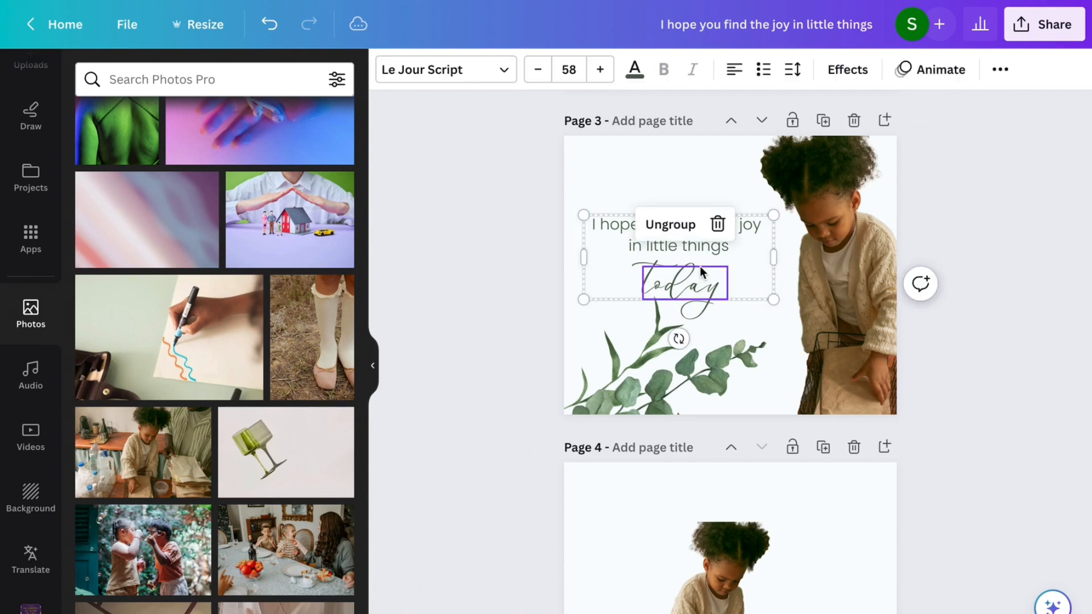
left_click_drag(680, 263, 677, 239)
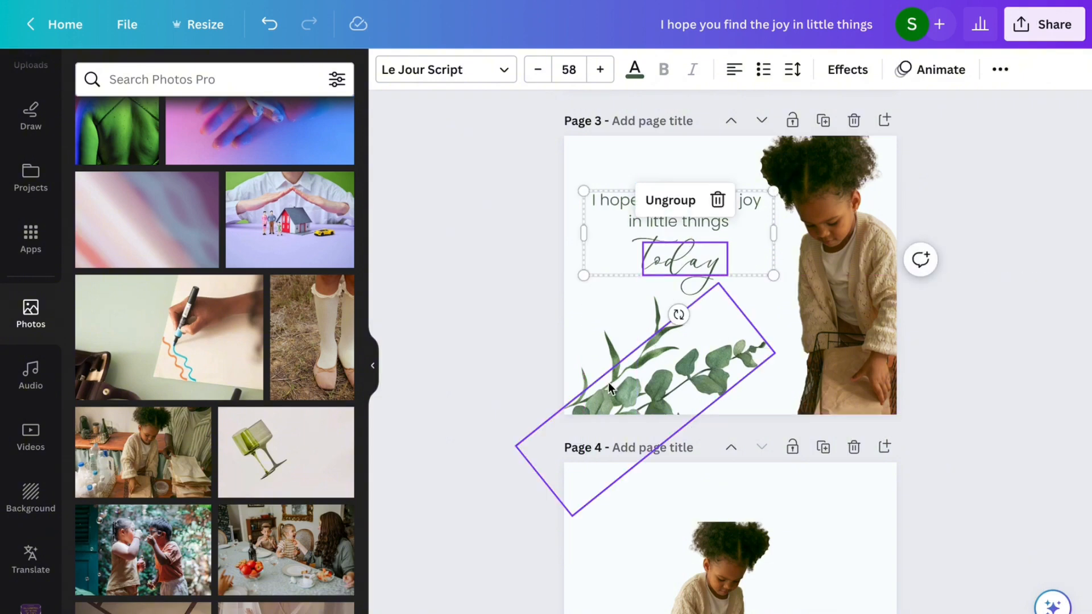
Step: Rotate the long-leaved sprig to 75° and tilt the eucalyptus branch a little further counterclockwise
left_click(608, 367)
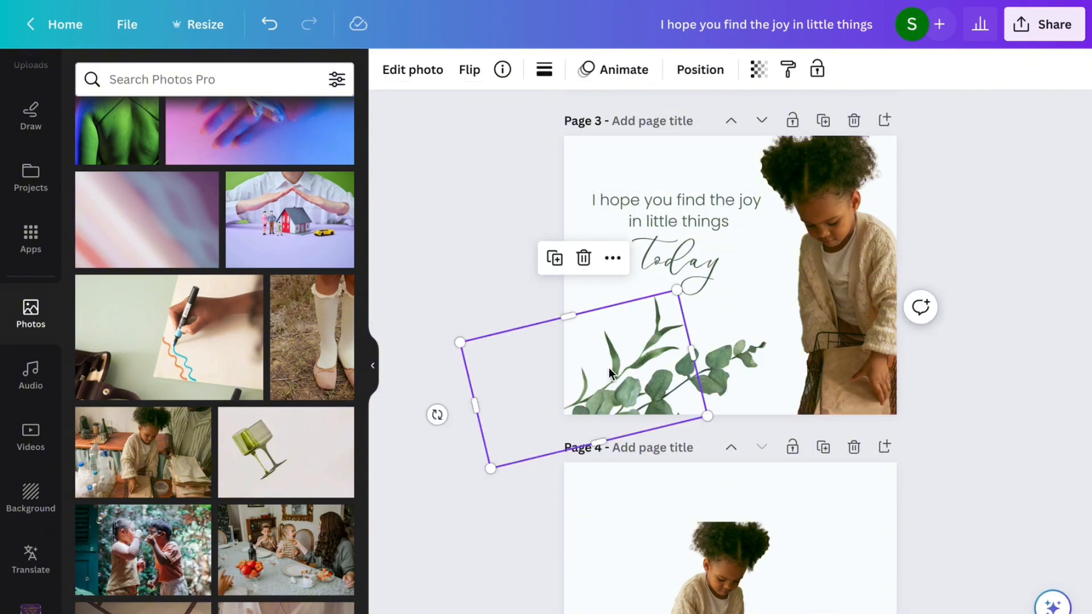
mouse_move(431, 411)
left_mouse_down()
mouse_move(441, 436)
mouse_move(424, 420)
left_mouse_up()
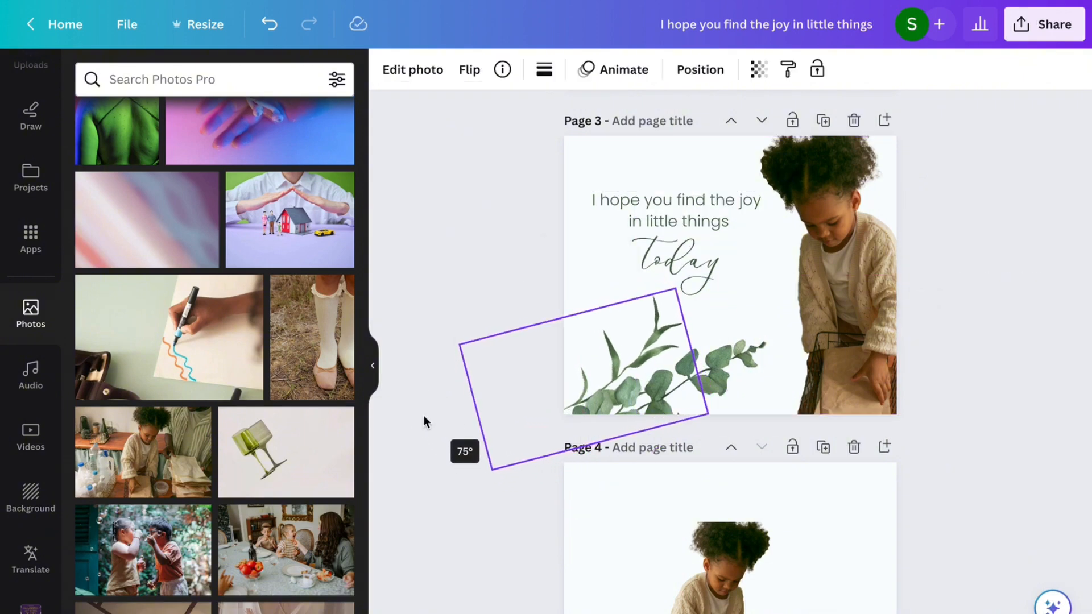
left_click(732, 377)
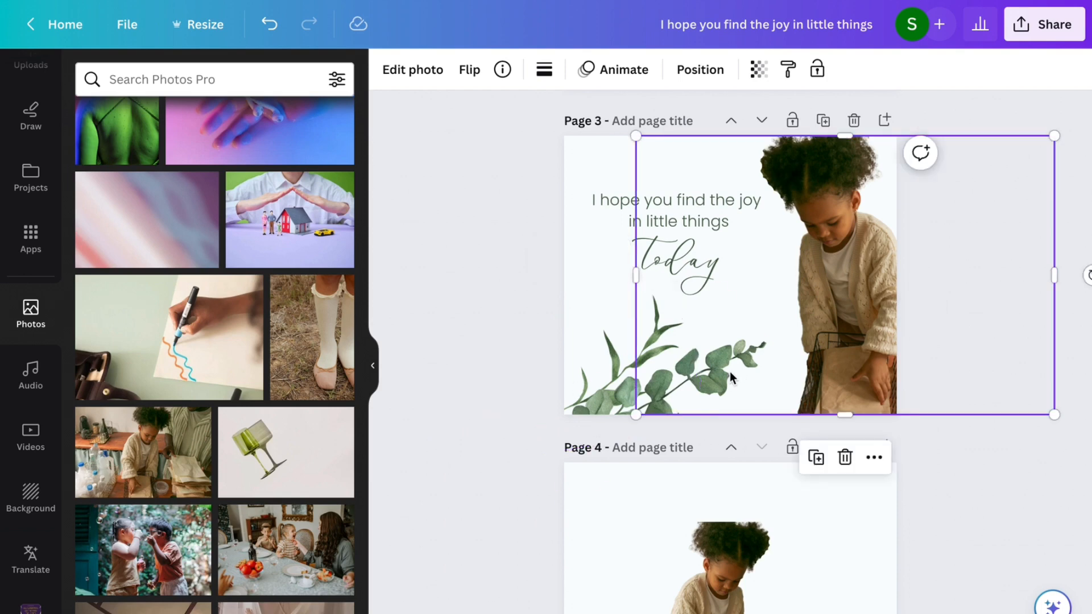
left_click(614, 407)
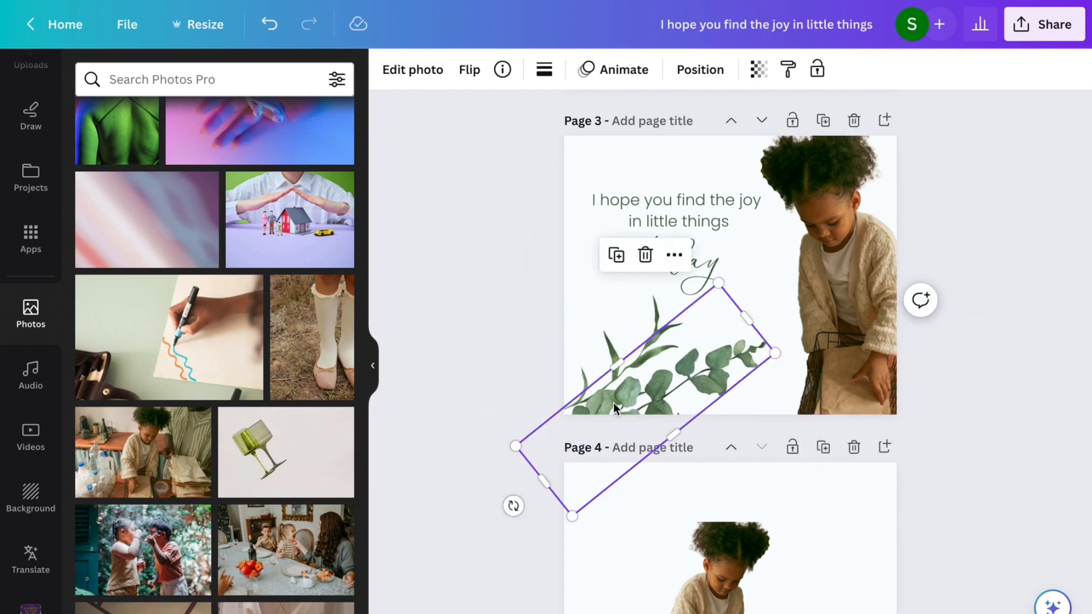
left_click_drag(514, 505, 528, 521)
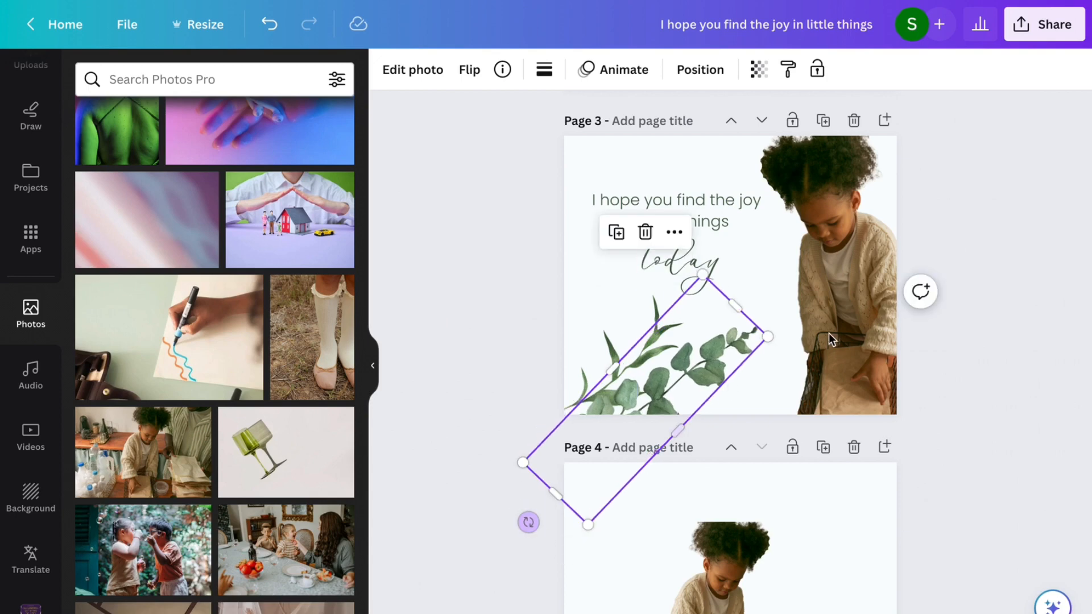
left_click(984, 425)
Step: Delete page 4 and both "It's a good day to have a good day" pages, keeping only the girl design
left_click(854, 447)
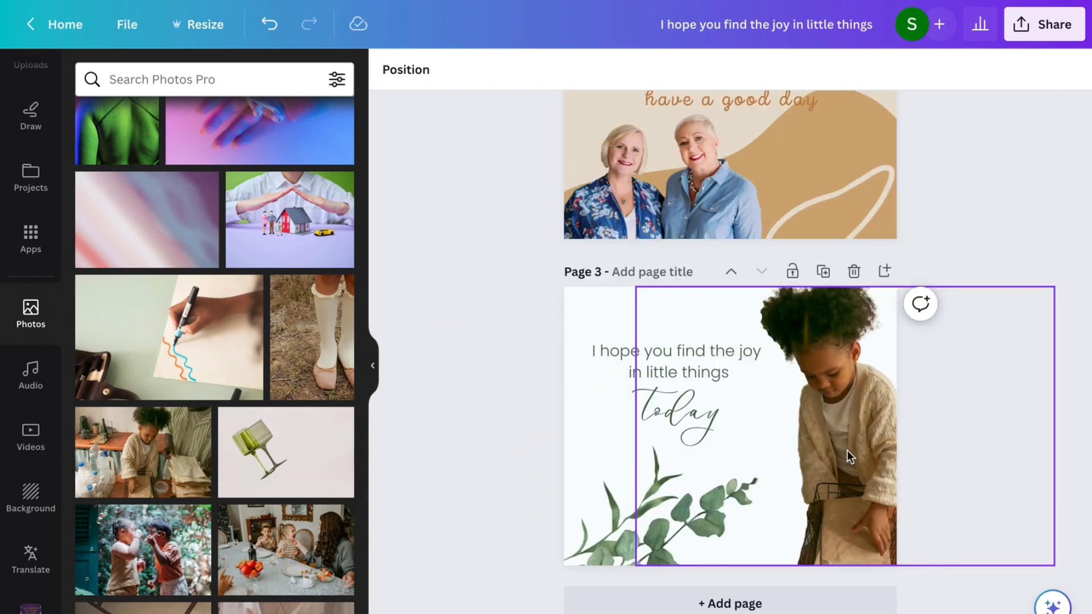
scroll(872, 129, "up", 3)
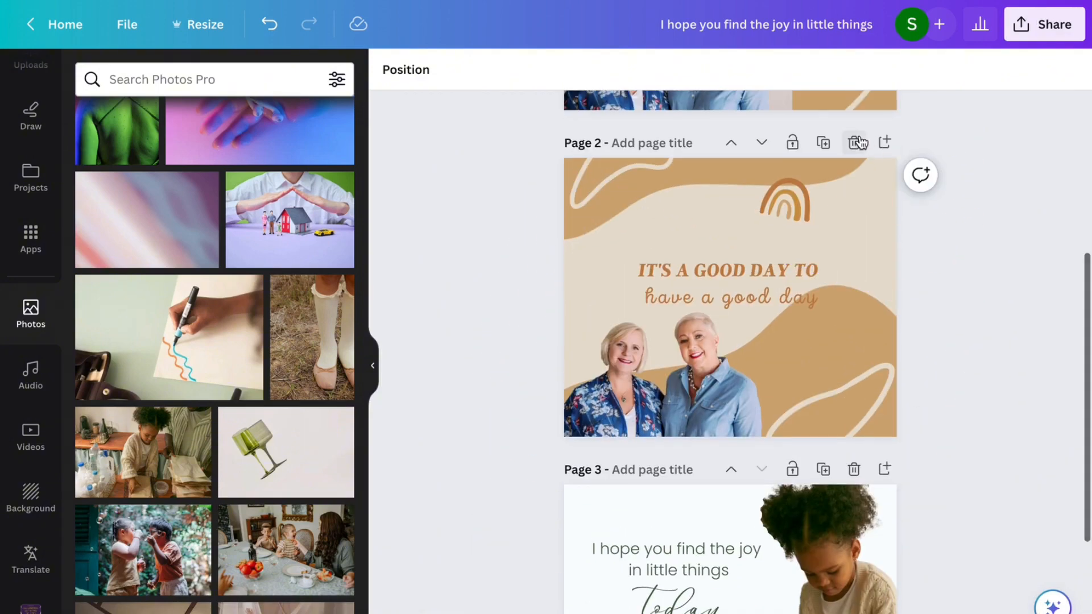
left_click(853, 142)
scroll(858, 139, "up", 3)
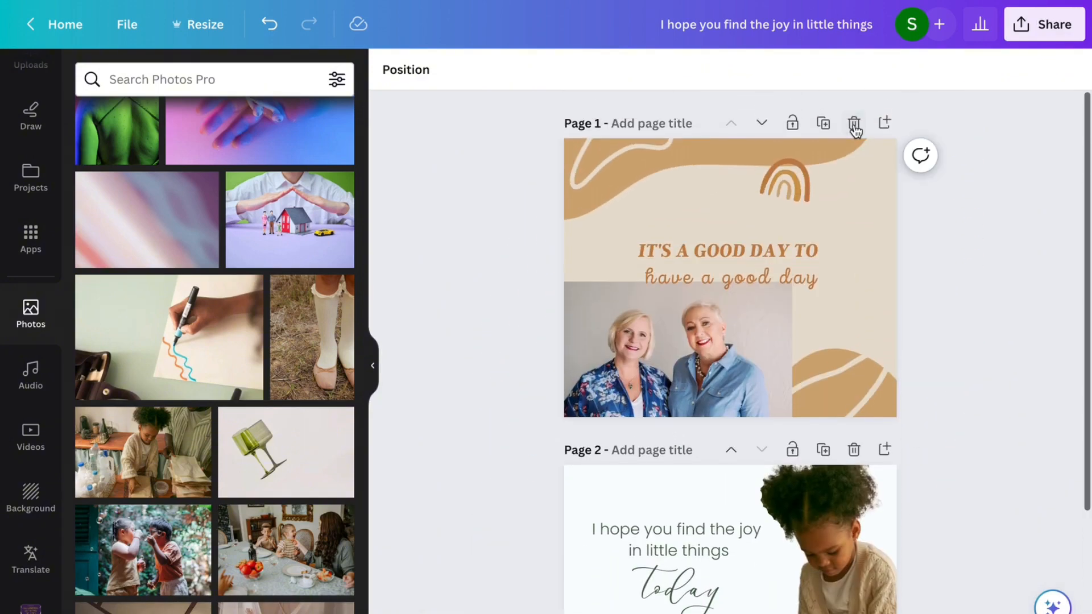
left_click(853, 123)
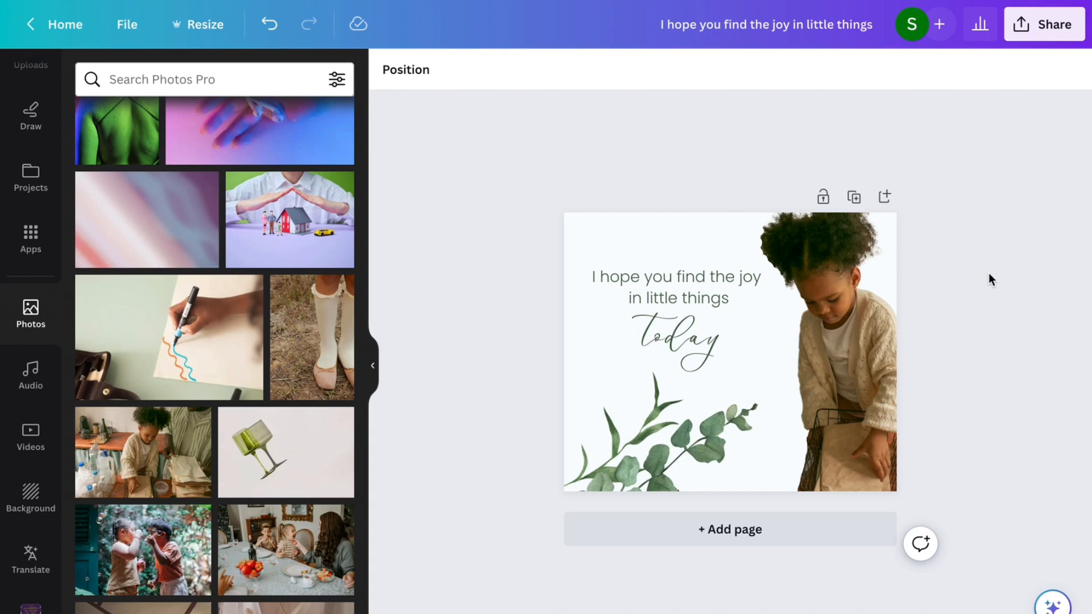
Step: Look through the girl photo's editing tools, filters and effects, and hide the photo library to view the design alone
left_click(838, 333)
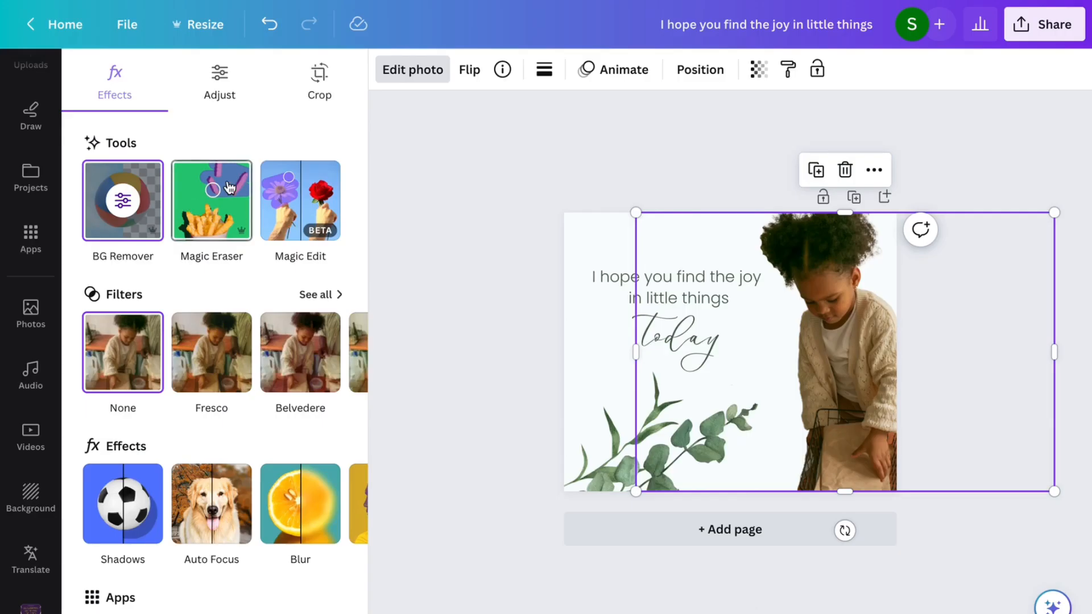
scroll(203, 376, "down", 2)
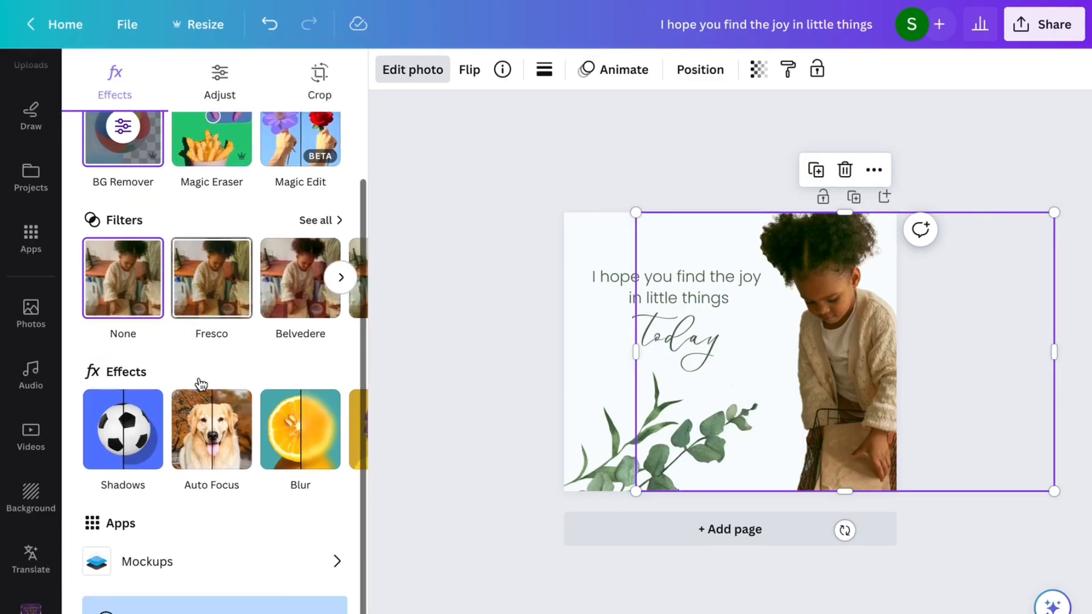
left_click(447, 417)
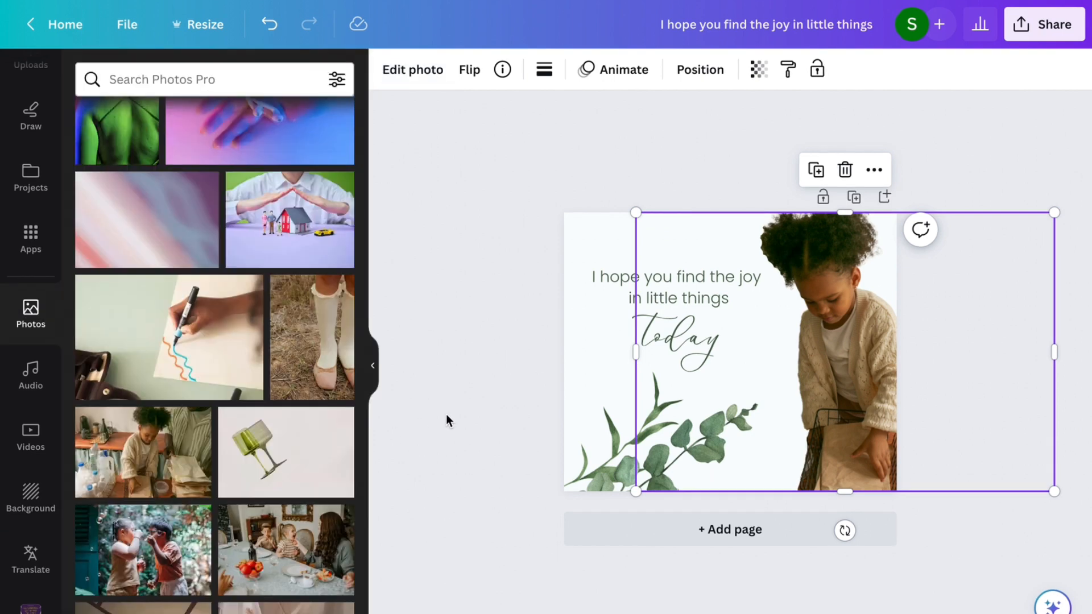
left_click(372, 366)
left_click(376, 365)
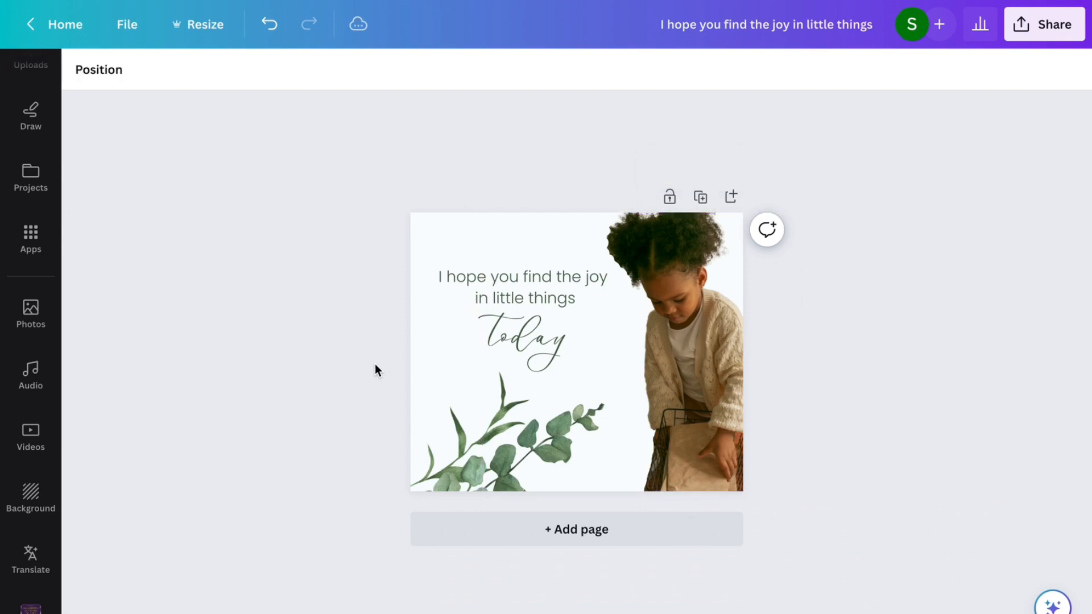